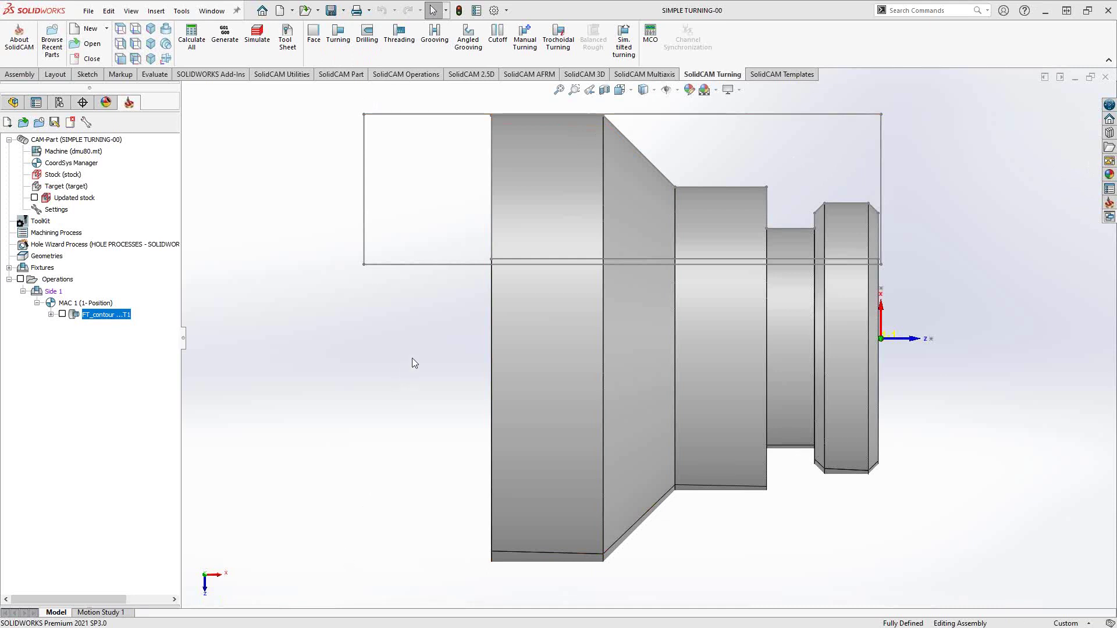
Orbit the turned part from its flat side-on view to an angled isometric view
middle_click_drag(412, 358, 386, 406)
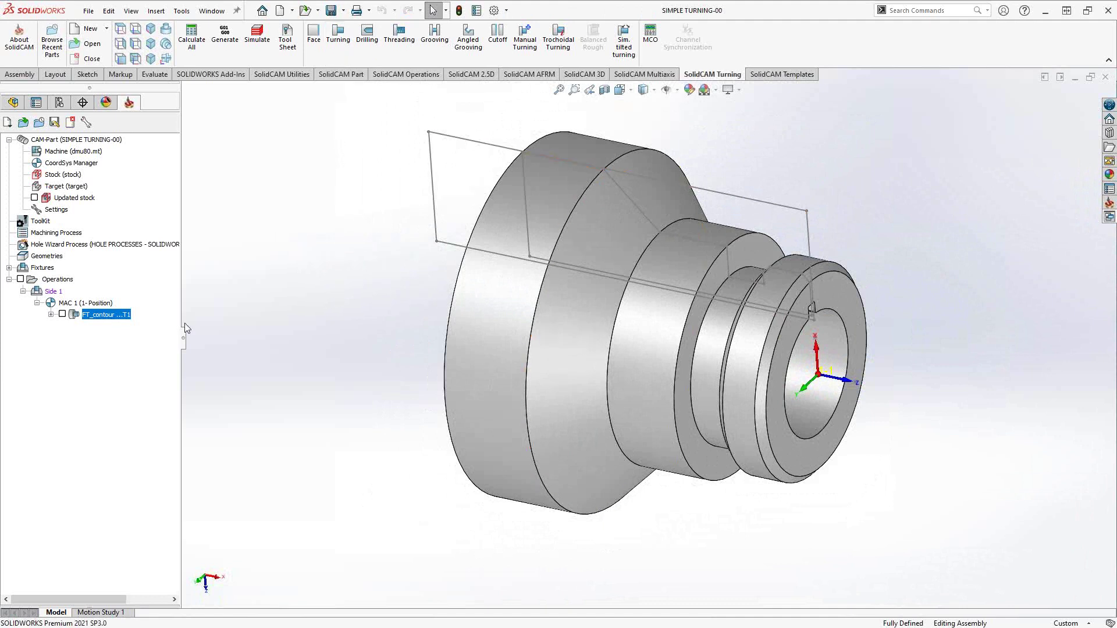
Select FT_contour and show its Add Turning Operation submenu of available turning types
right_click(51, 291)
left_click(285, 252)
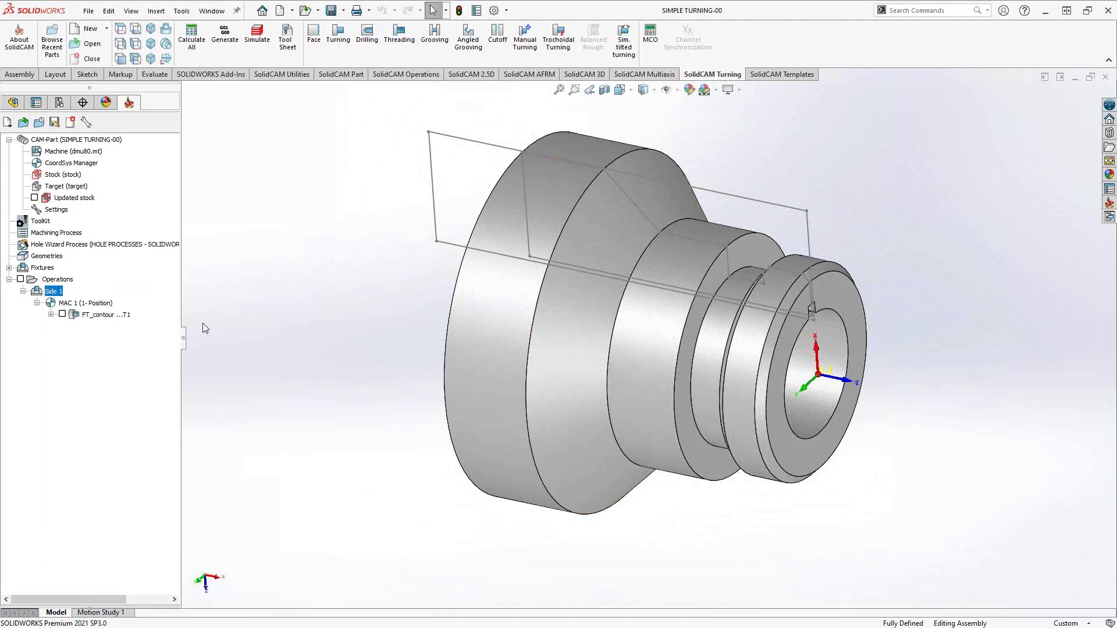
left_click(95, 317)
right_click(93, 317)
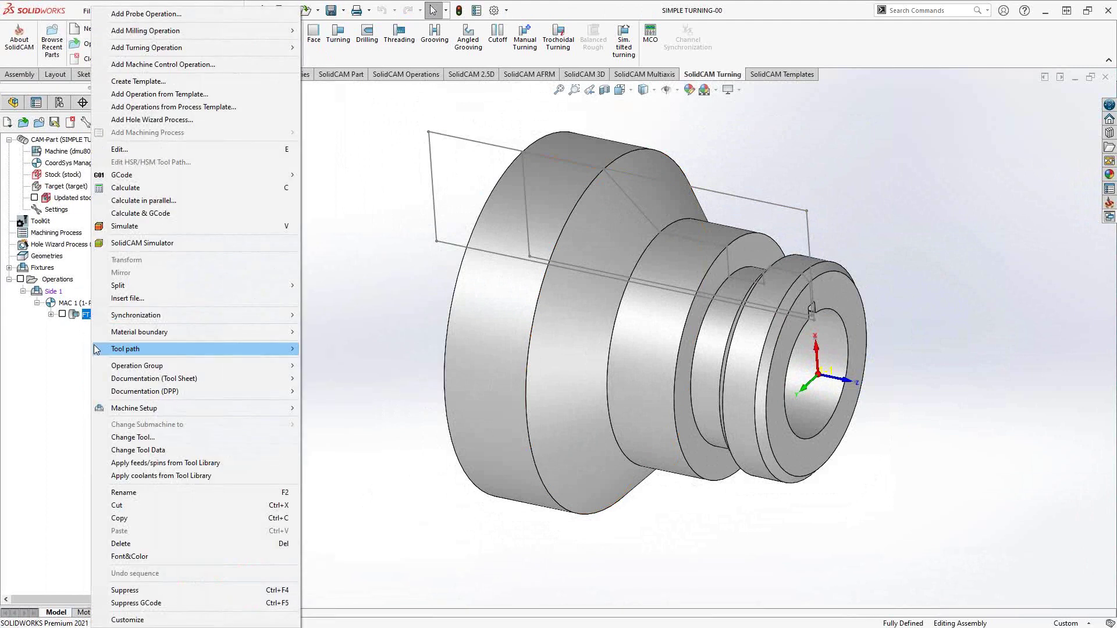
mouse_move(185, 49)
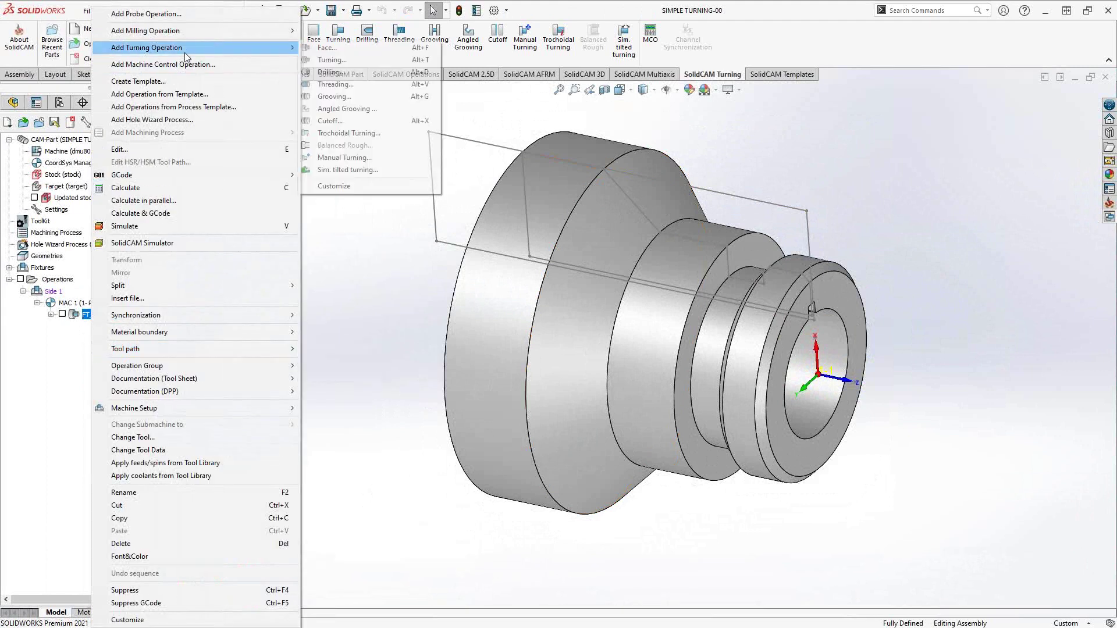
left_click(376, 305)
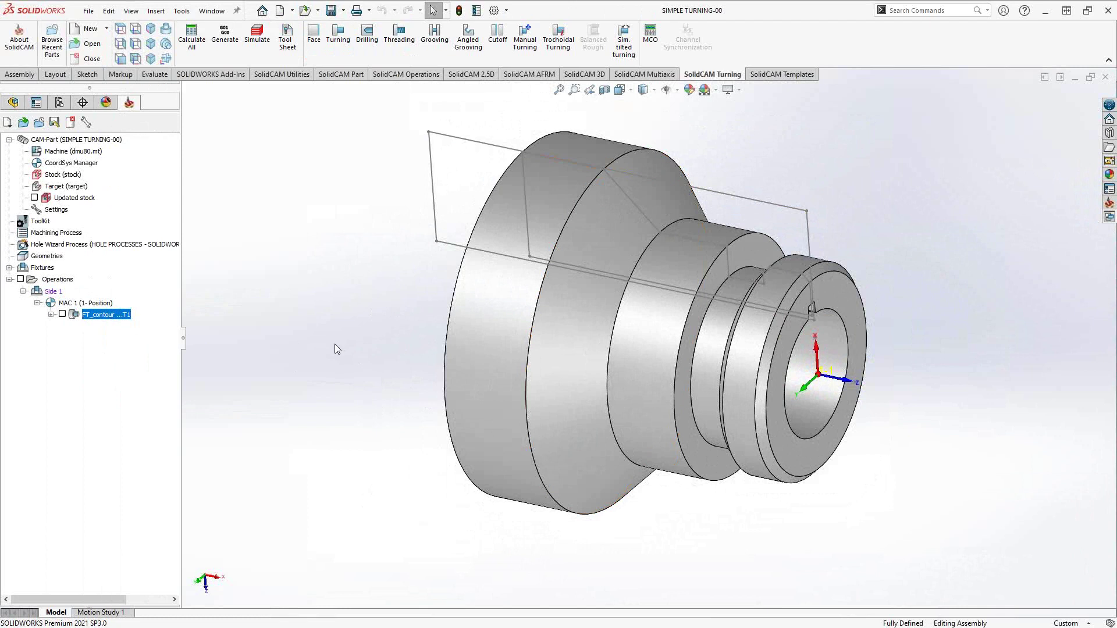
right_click(104, 315)
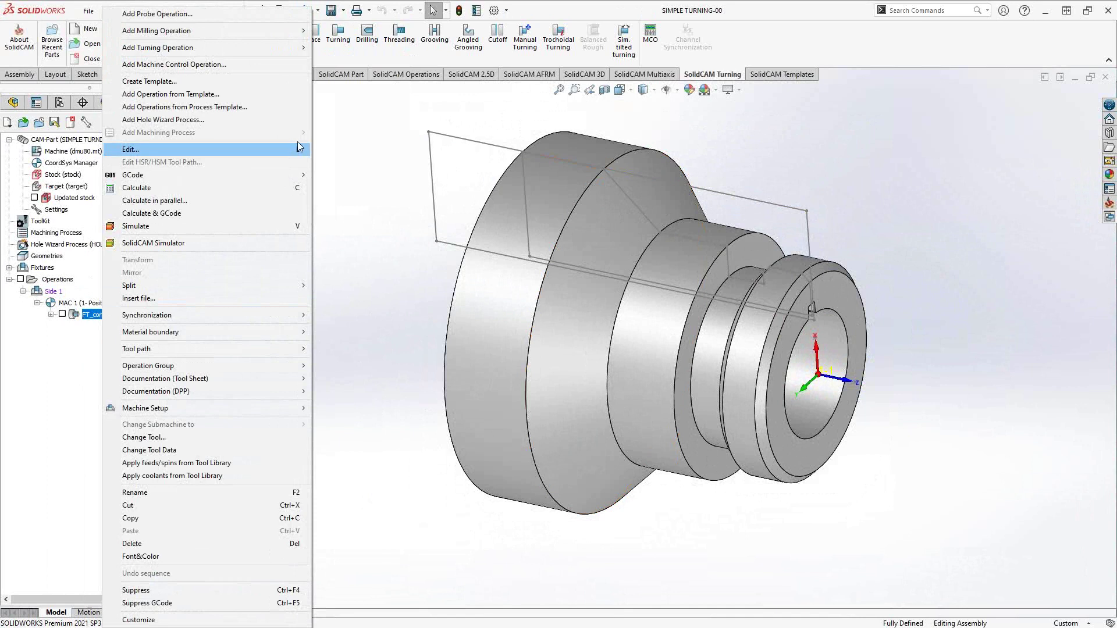
Add a Turning operation after FT_contour and move its dialog aside to view the part
mouse_move(258, 49)
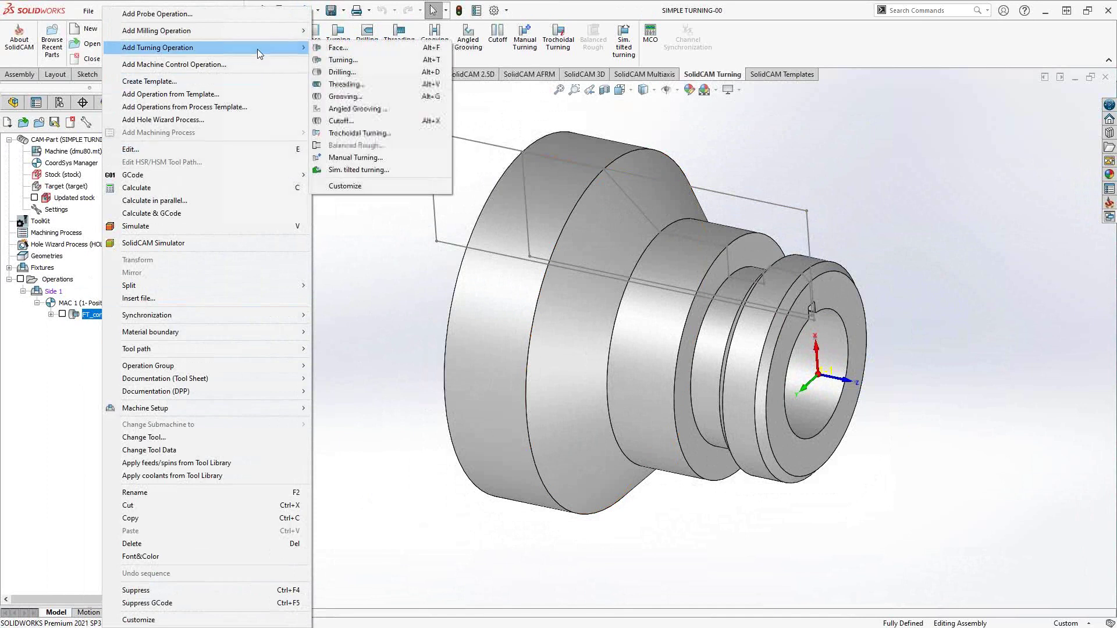
left_click(352, 60)
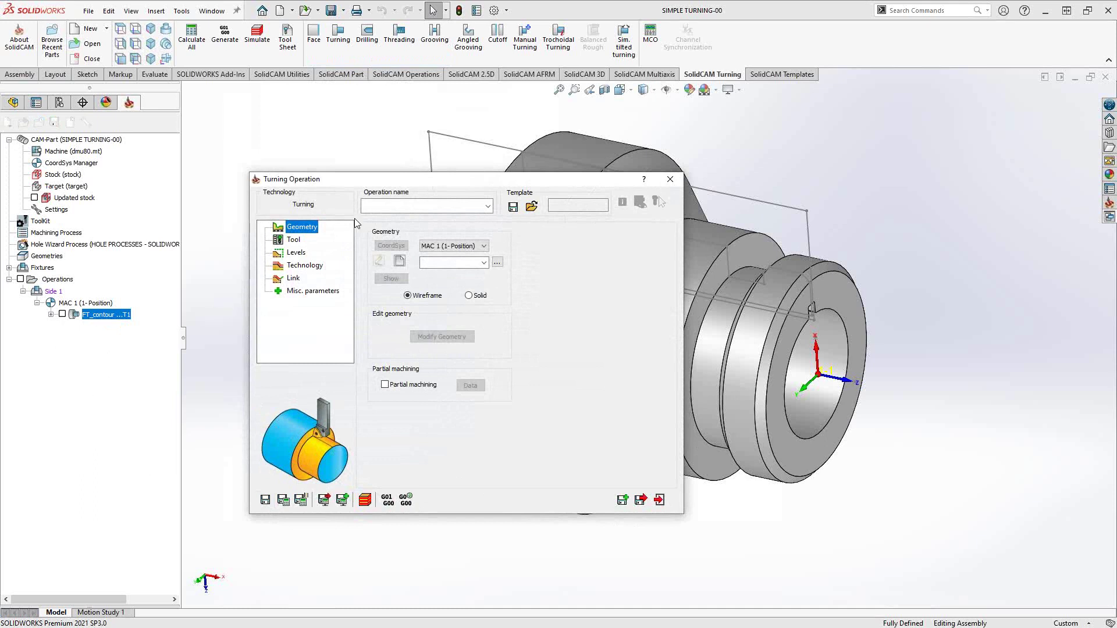
left_click_drag(360, 181, 333, 185)
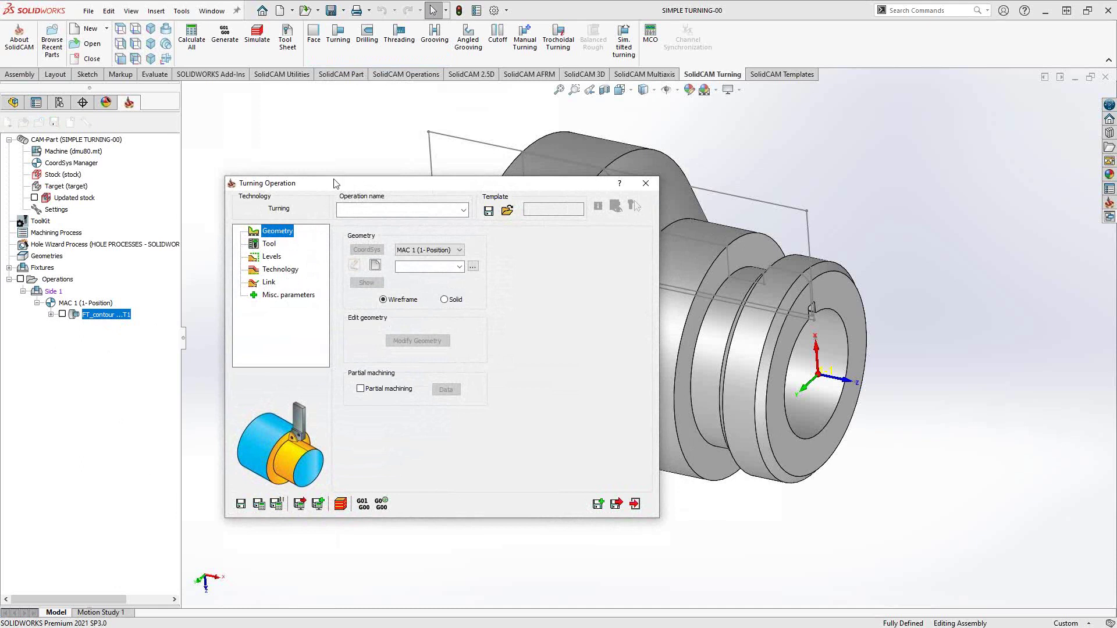
left_click_drag(331, 188, 355, 186)
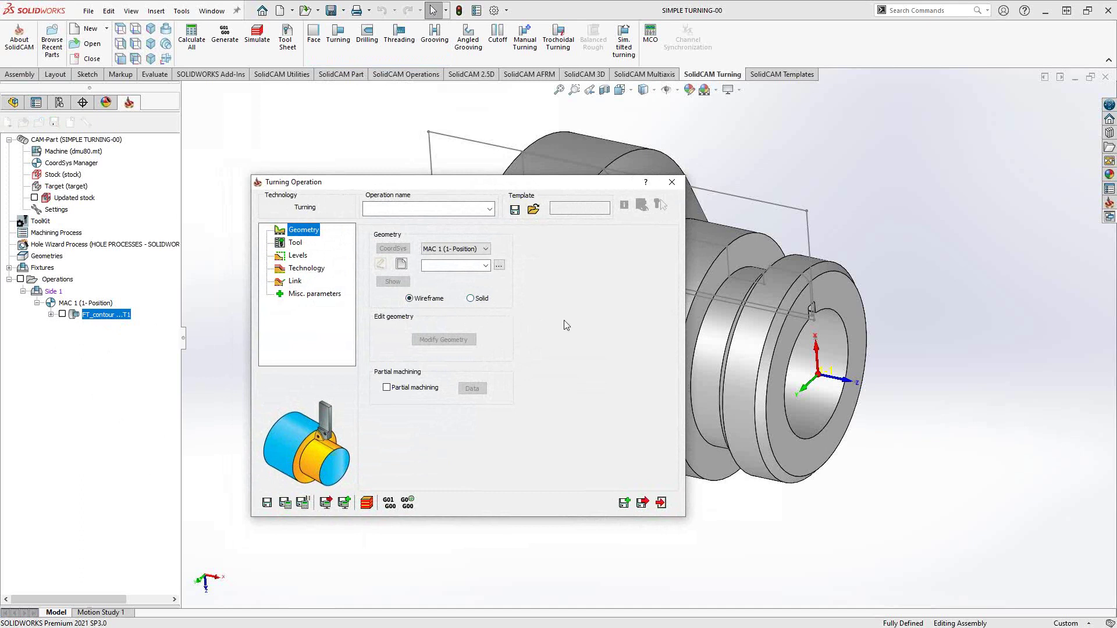
middle_click_drag(797, 297, 805, 300)
scroll(805, 296, "down", 3)
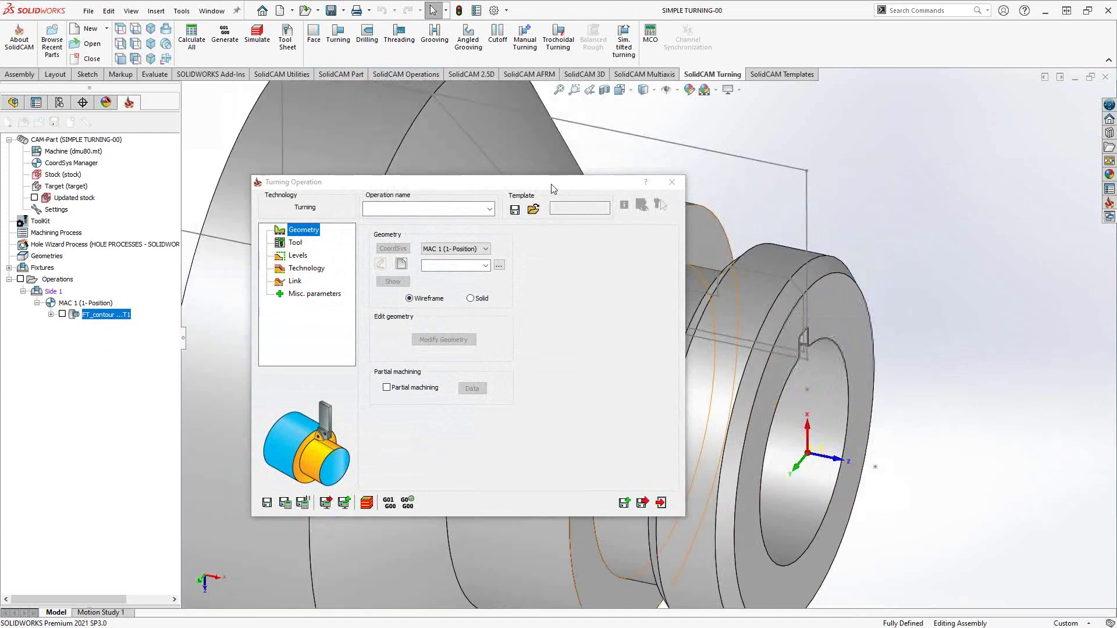
left_click_drag(530, 187, 427, 177)
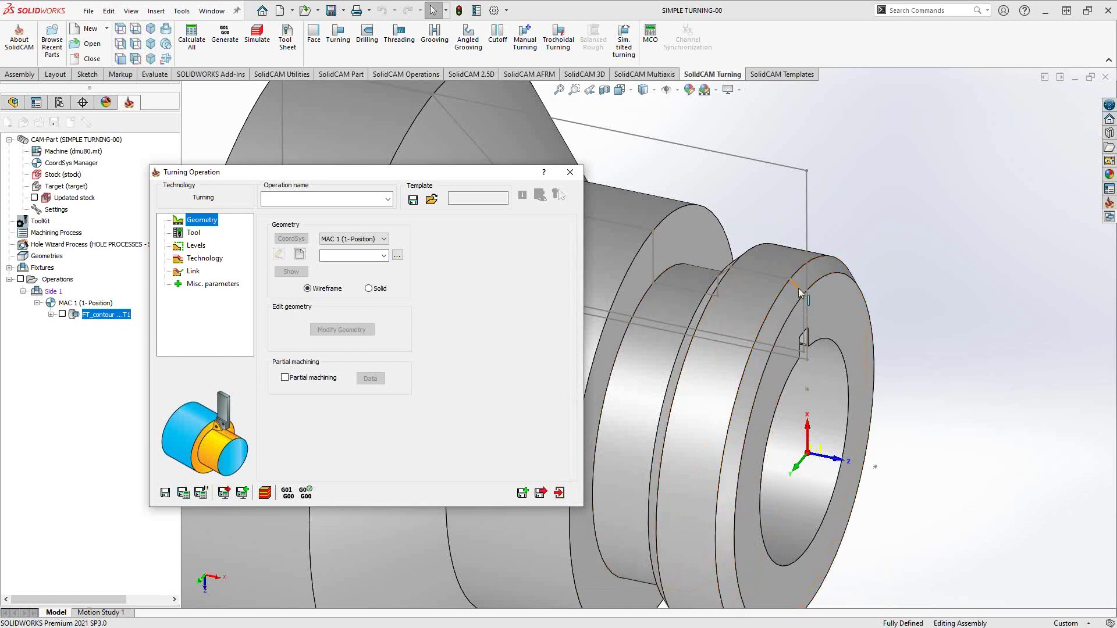
Create new geometry contour1, picking the right-hand collar's chamfer edge as start curve
left_click(300, 255)
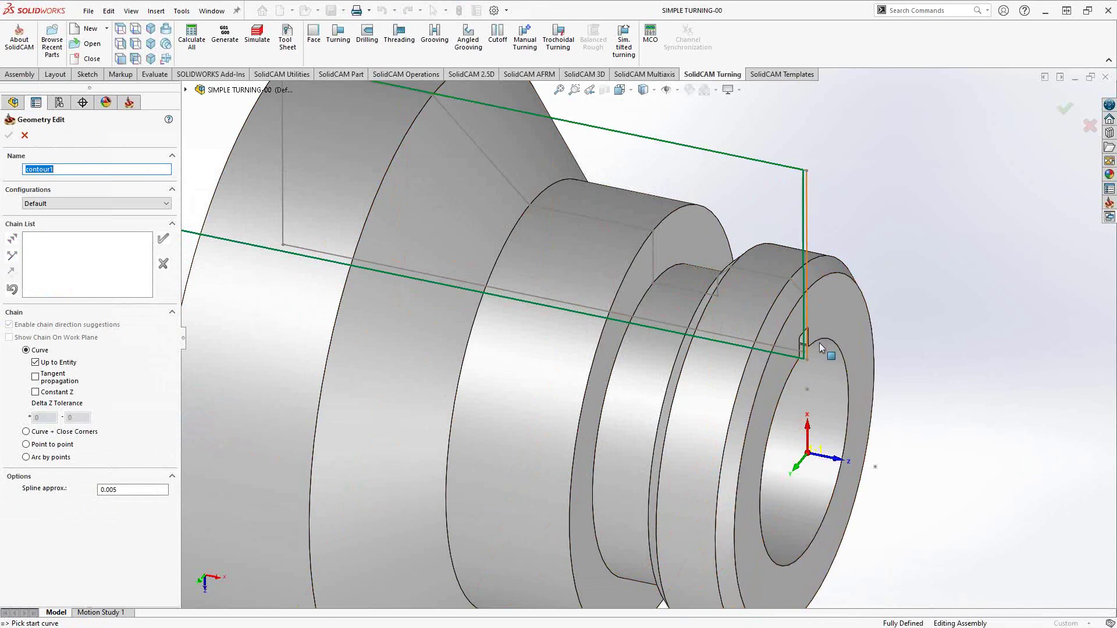
middle_click_drag(843, 357, 833, 263)
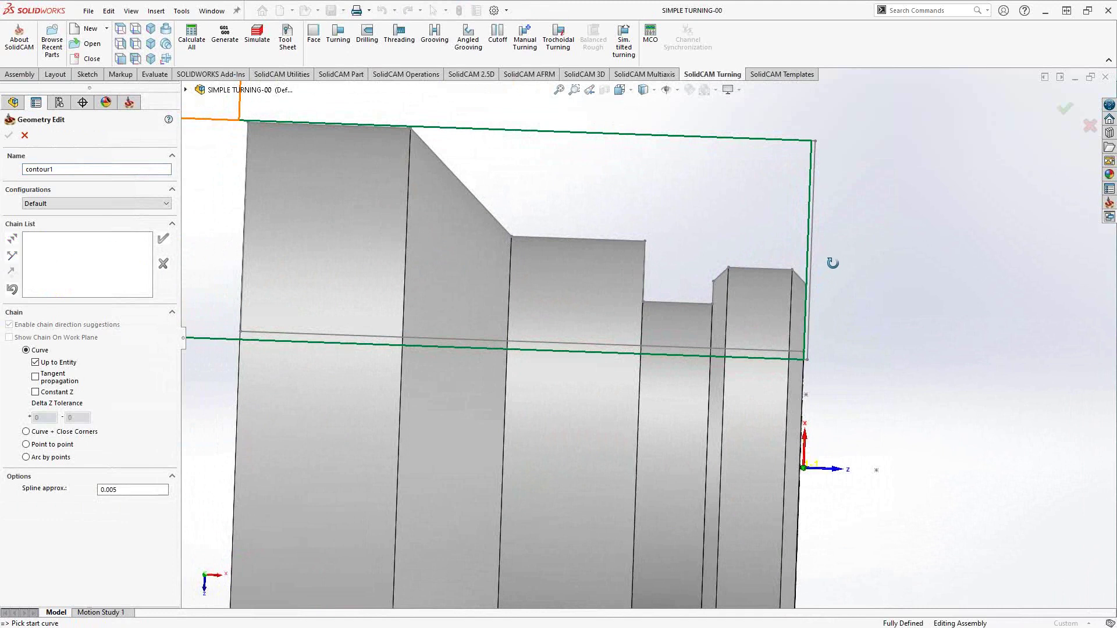
middle_click_drag(833, 263, 529, 269)
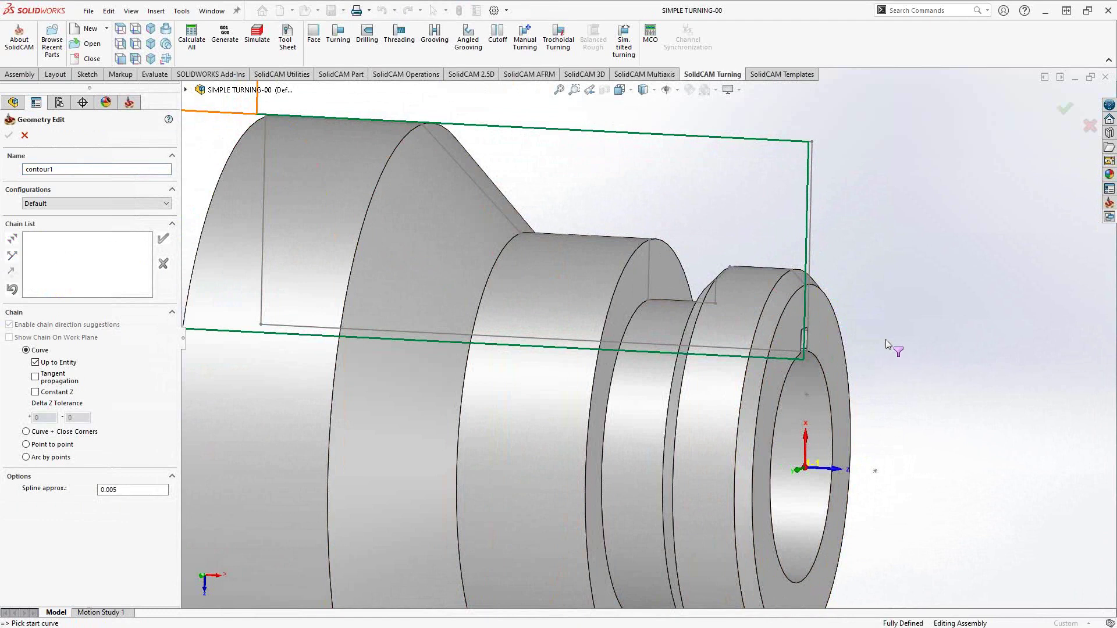
middle_click_drag(850, 317, 849, 318)
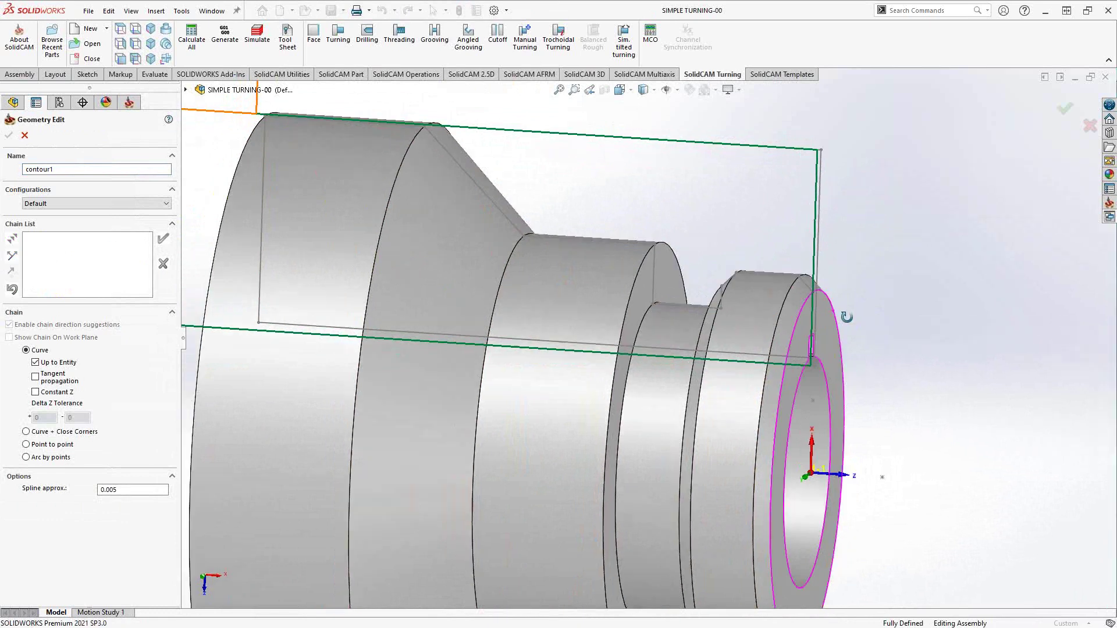
right_click(848, 319)
left_click(858, 269)
scroll(798, 302, "down", 6)
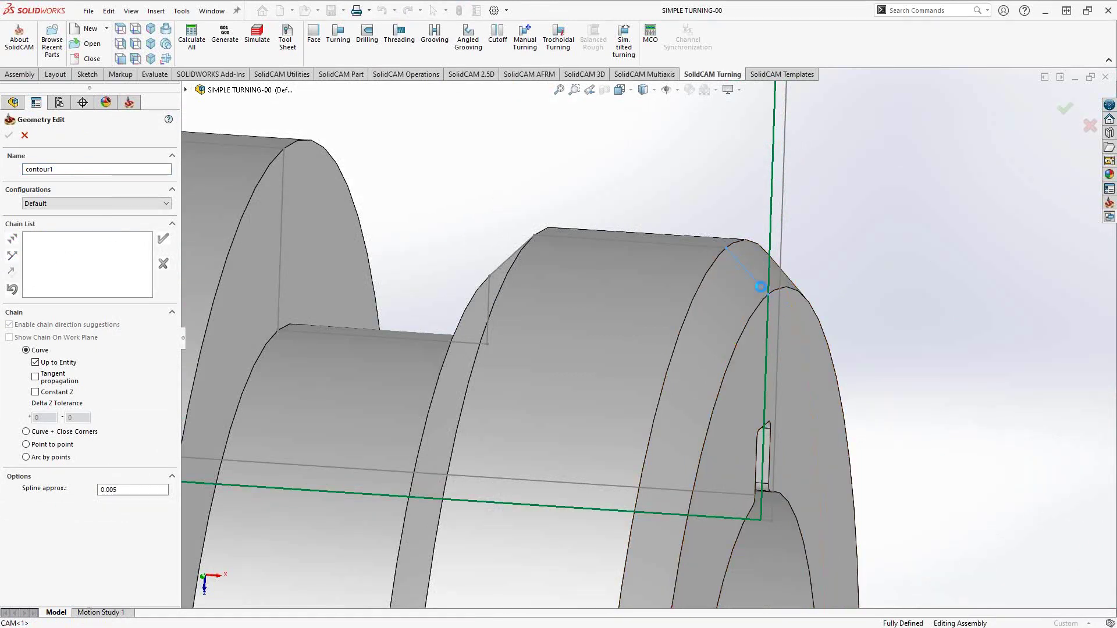
left_click(767, 294)
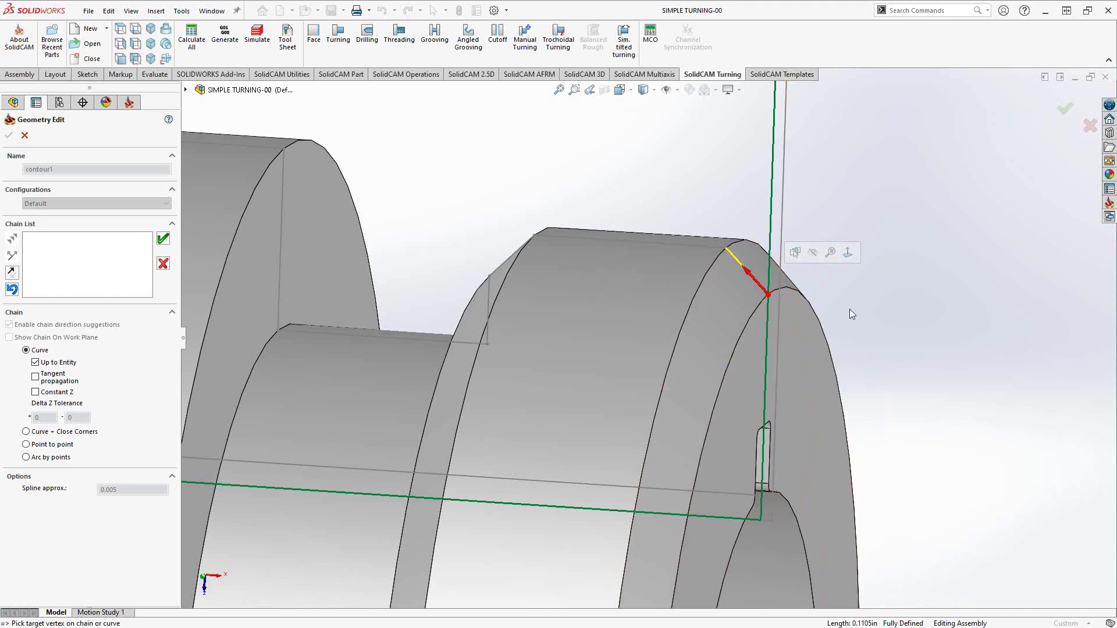
Try a chain along the collar edges, discard it, and re-pick the chamfer start edge
middle_click_drag(849, 309, 827, 319)
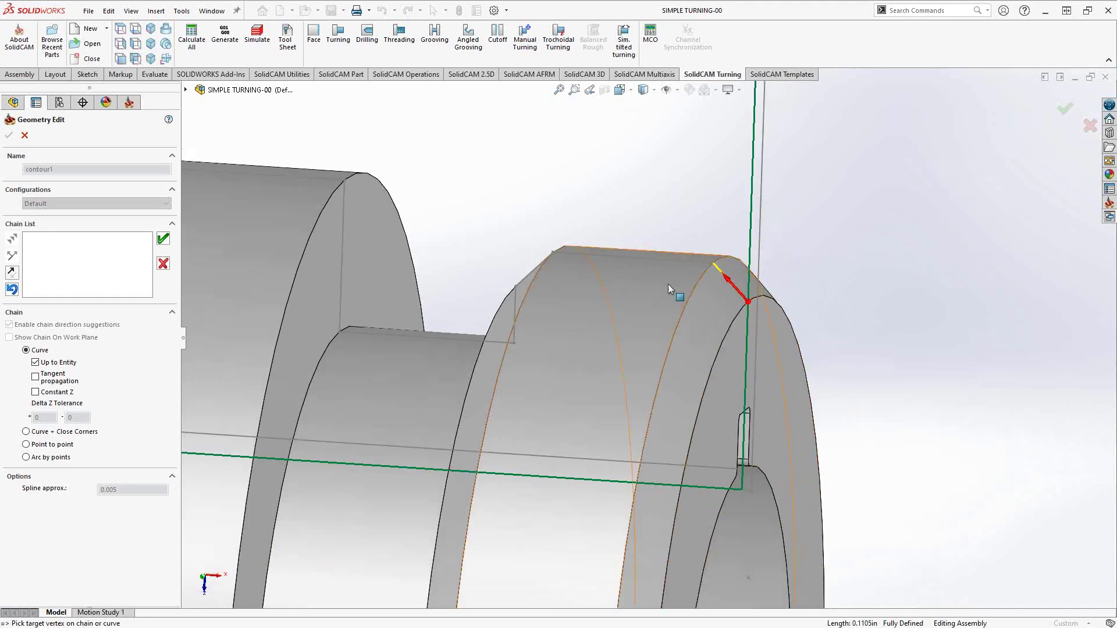
left_click(688, 261)
middle_click_drag(687, 261, 505, 247)
left_click(505, 245)
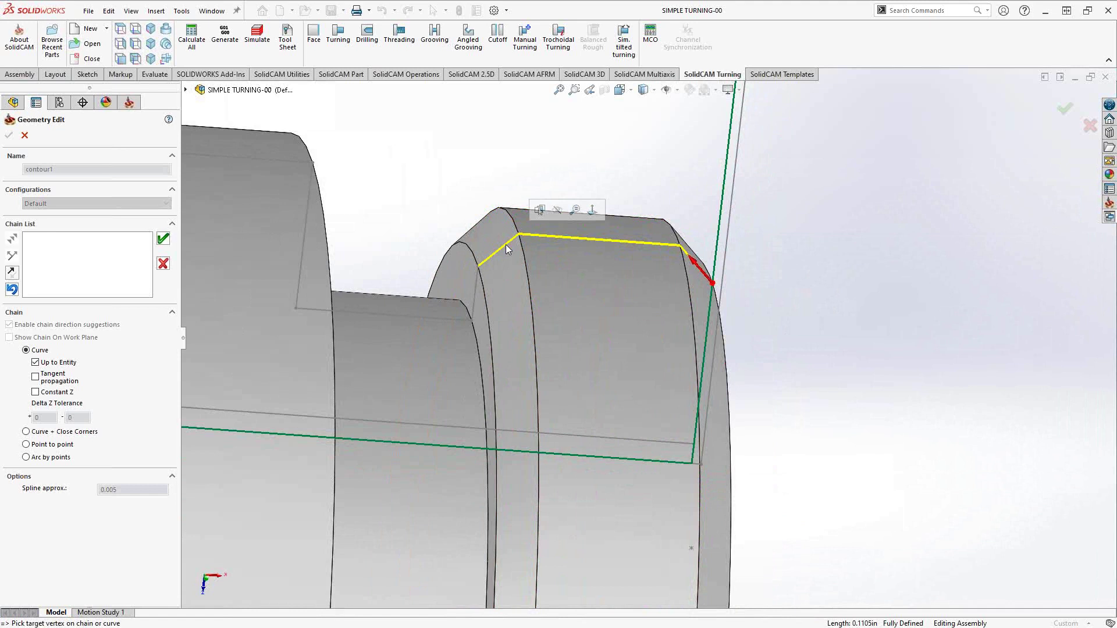
left_click(163, 264)
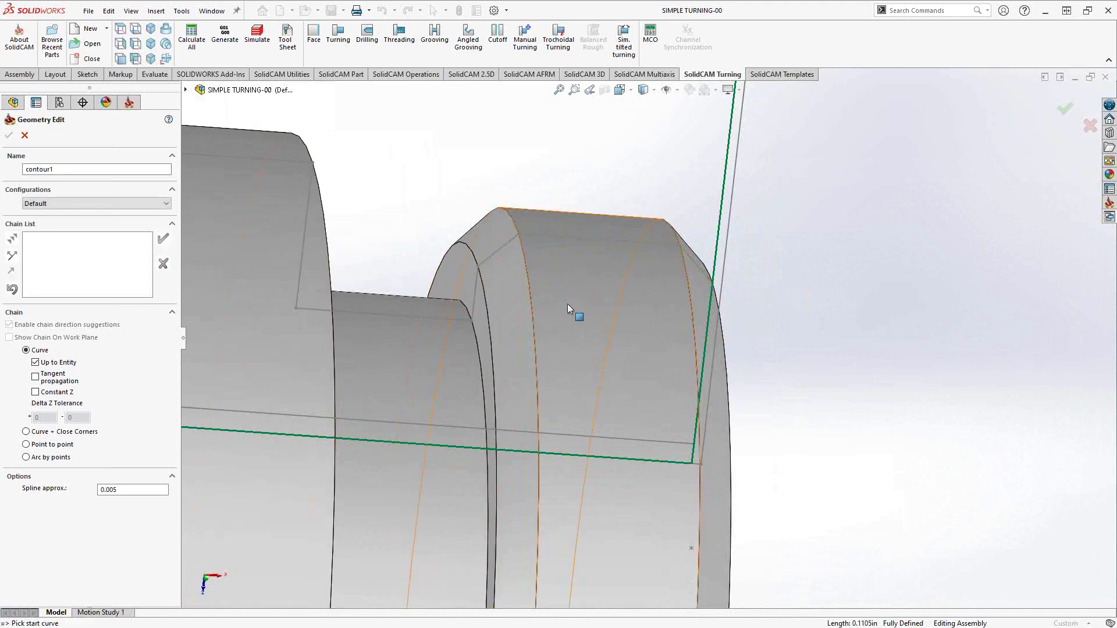
middle_click_drag(567, 304, 221, 309)
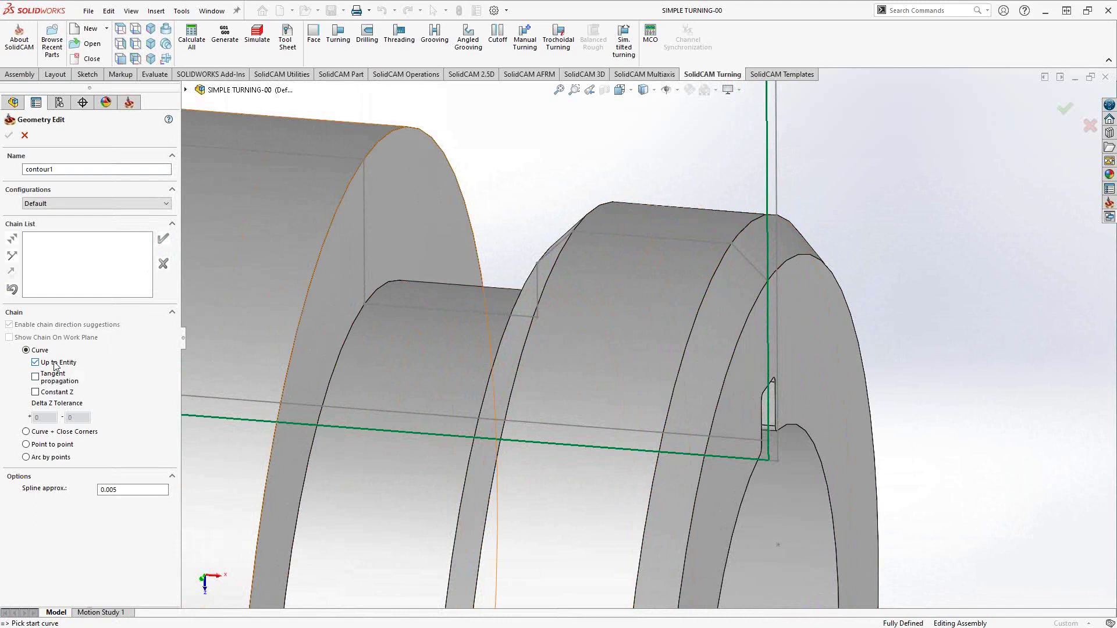
left_click(763, 279)
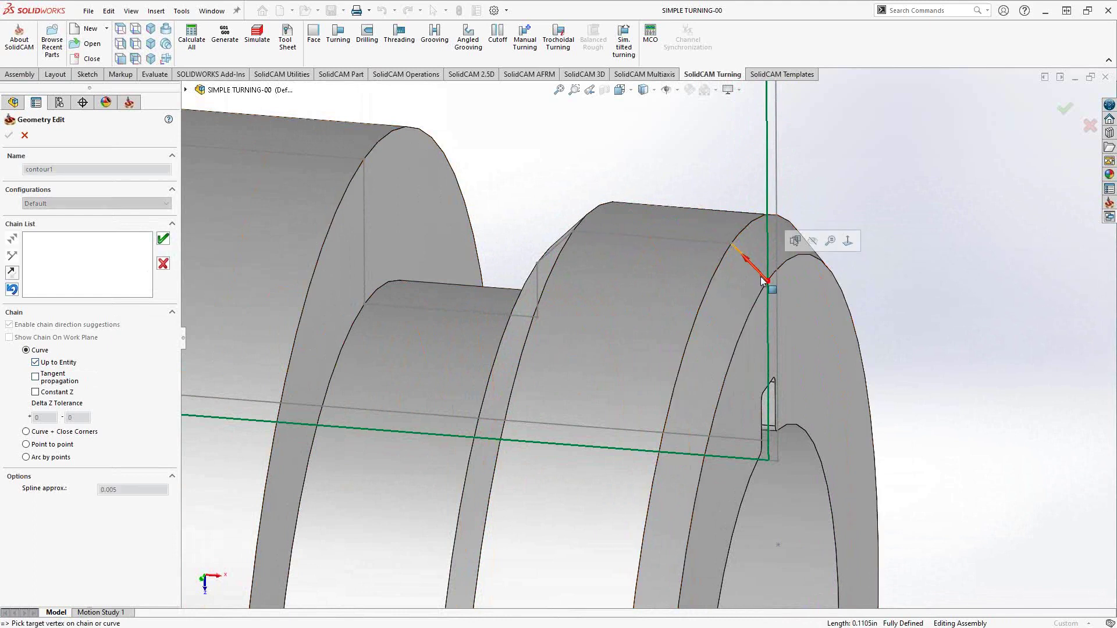
Chain the outer profile from the chamfer edge, accept it, and save contour1
scroll(763, 279, "up", 3)
scroll(361, 223, "up", 1)
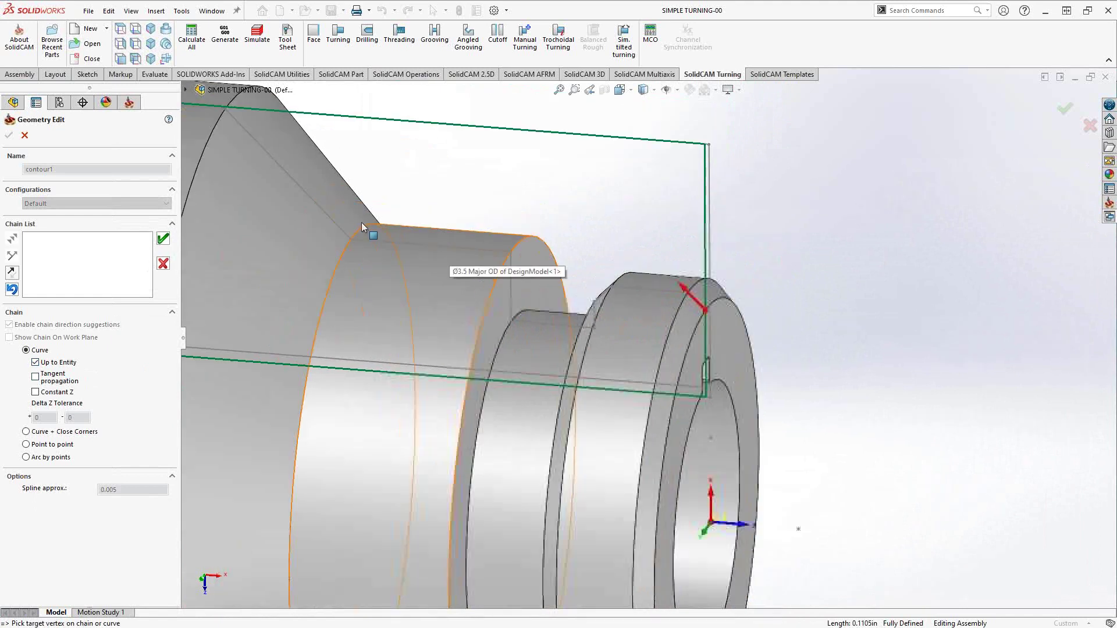
scroll(325, 221, "up", 1)
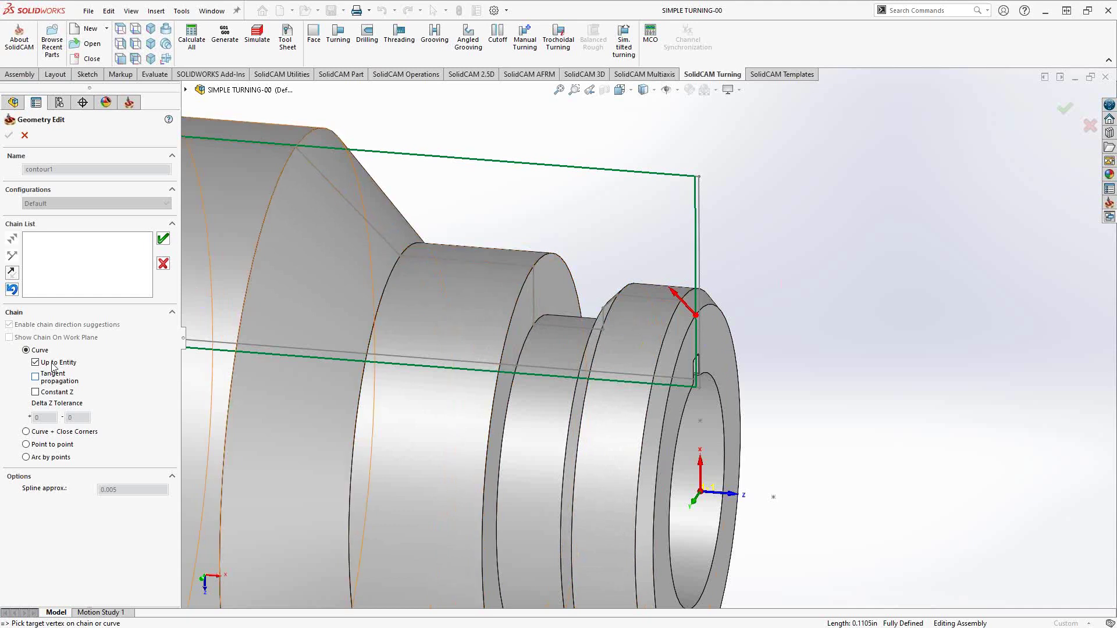
scroll(270, 158, "down", 5)
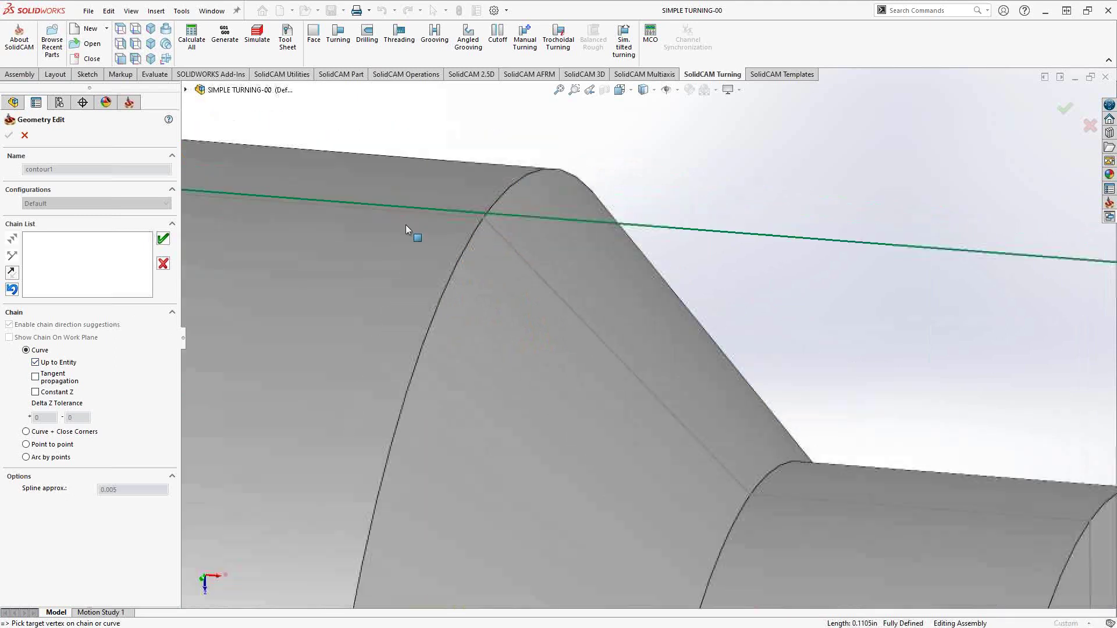
left_click(438, 214)
scroll(593, 368, "up", 4)
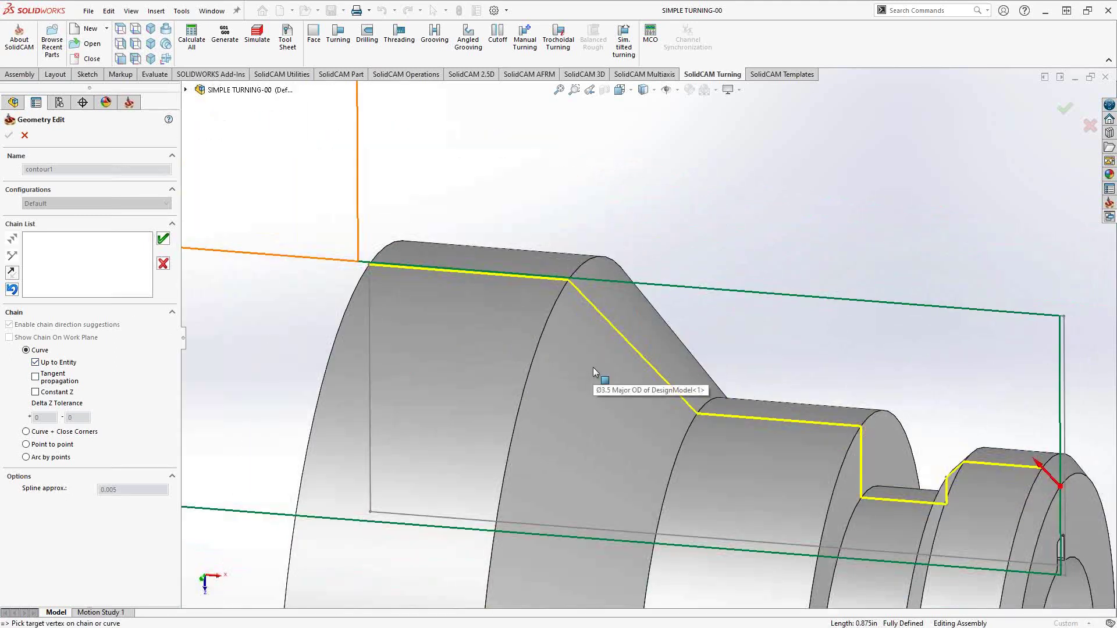
scroll(593, 410, "up", 2)
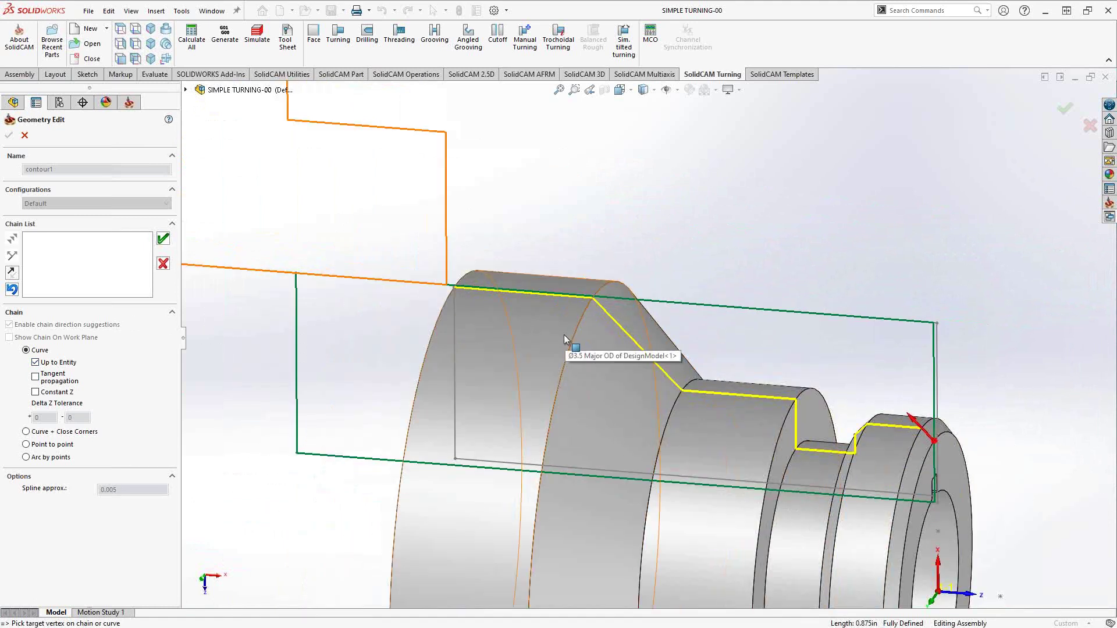
left_click(163, 246)
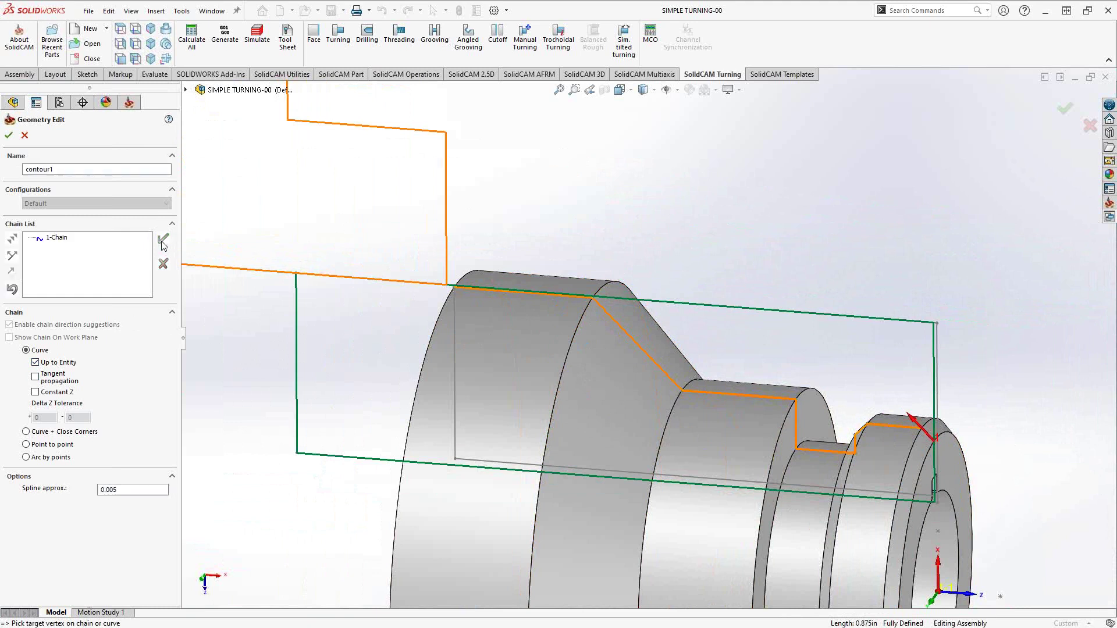
left_click(9, 135)
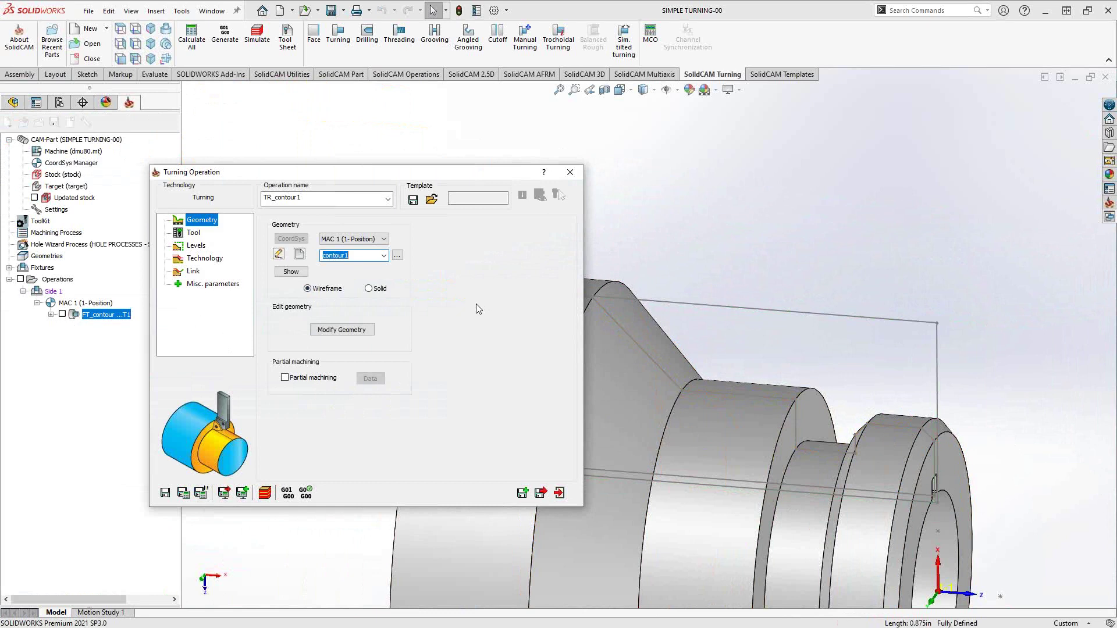
Switch TR_contour1's geometry source from Wireframe to Solid
left_click(369, 289)
Define the turn_on_solid chain from end face Face177 to shoulder face Face164
left_click(300, 255)
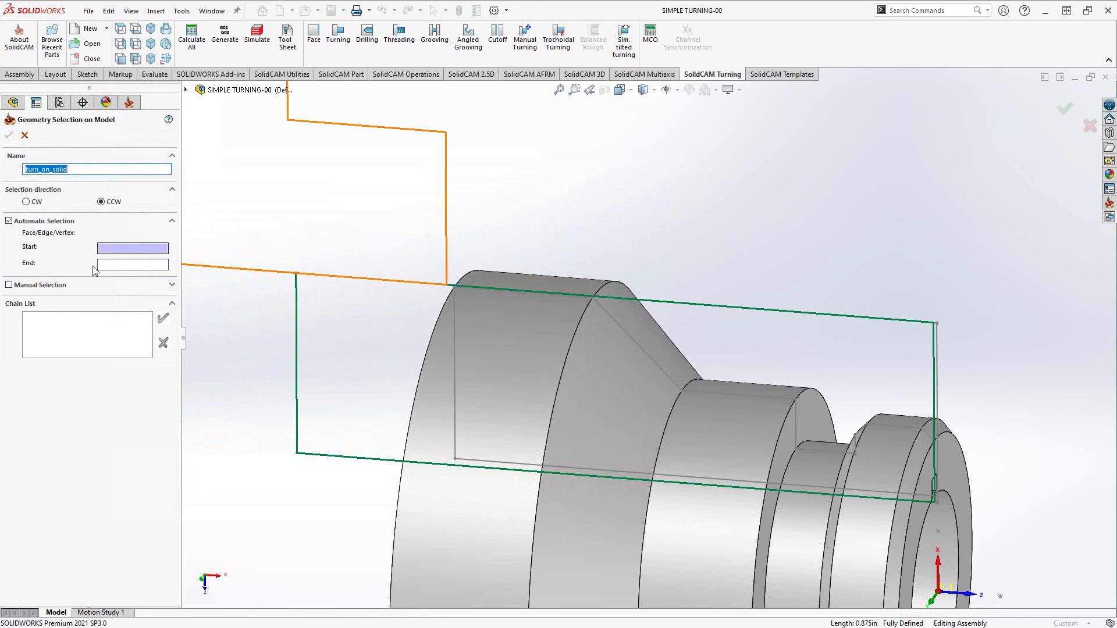
left_click(166, 58)
scroll(873, 256, "up", 3)
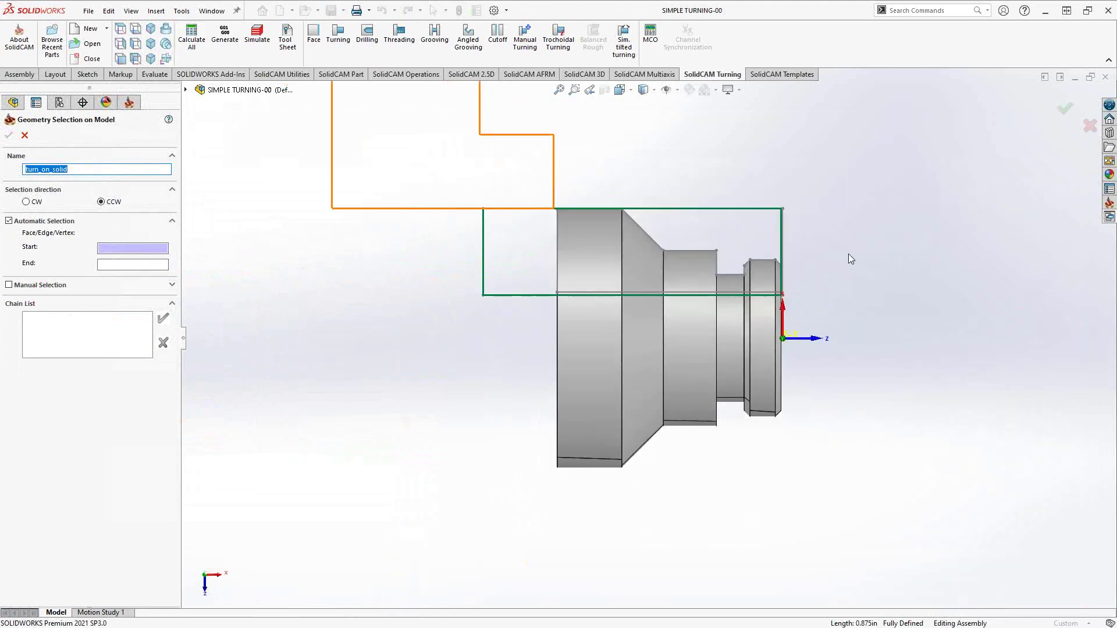
scroll(752, 270, "down", 5)
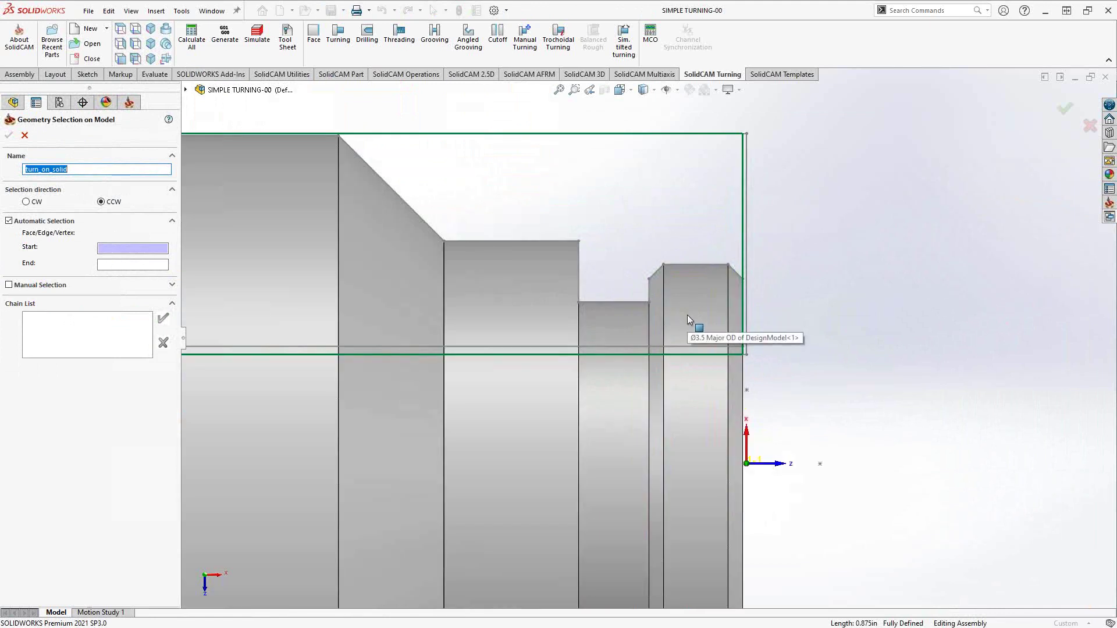
left_click(734, 297)
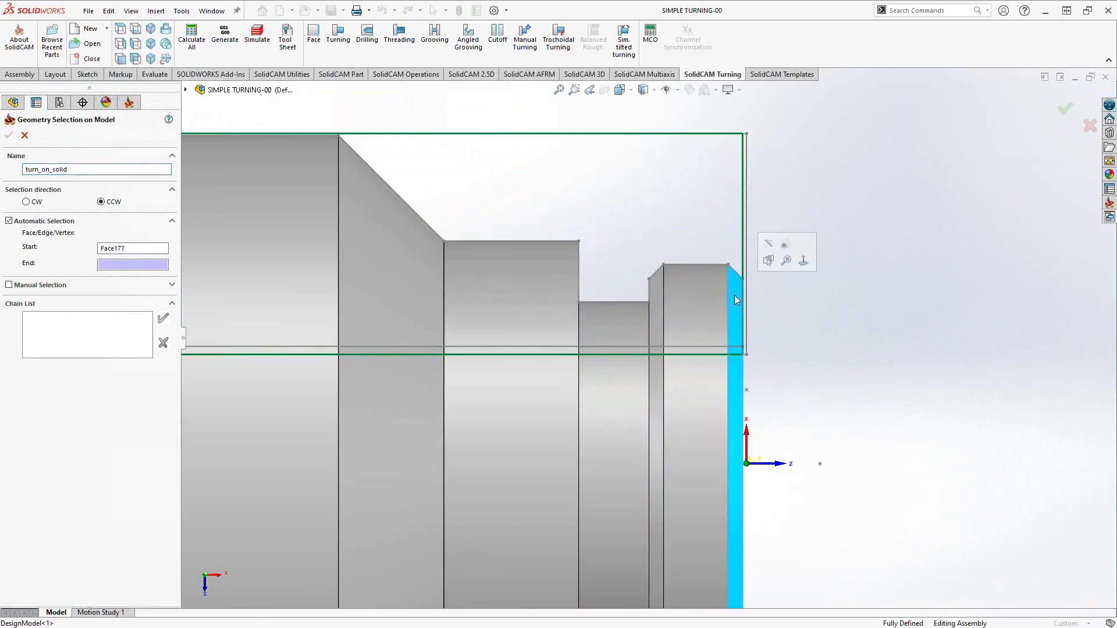
left_click(276, 184)
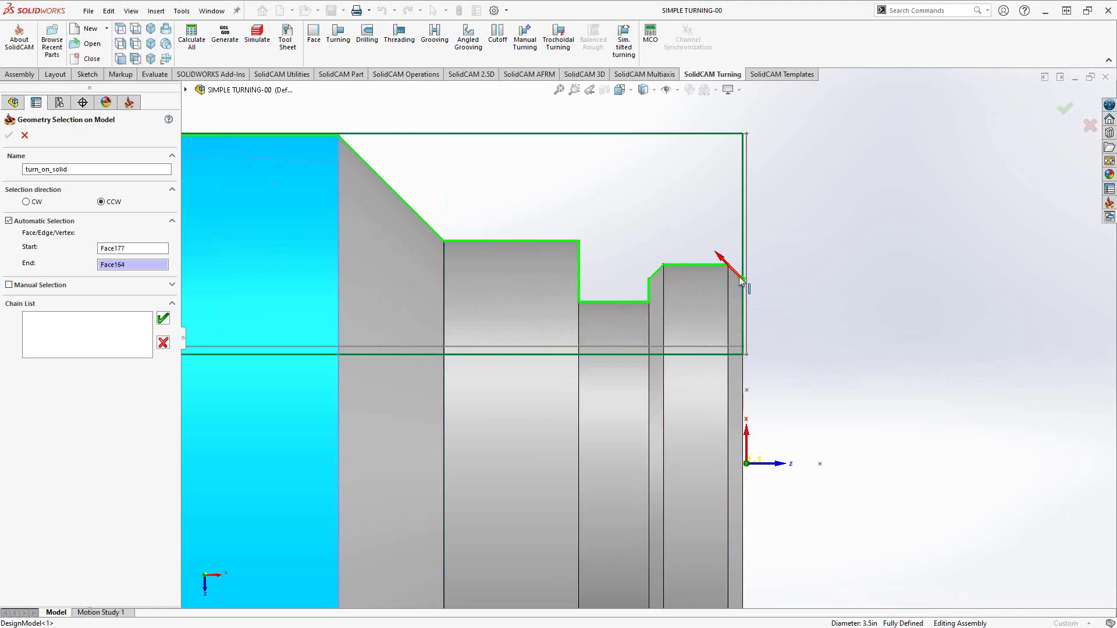
left_click(163, 320)
middle_click_drag(859, 338, 832, 366)
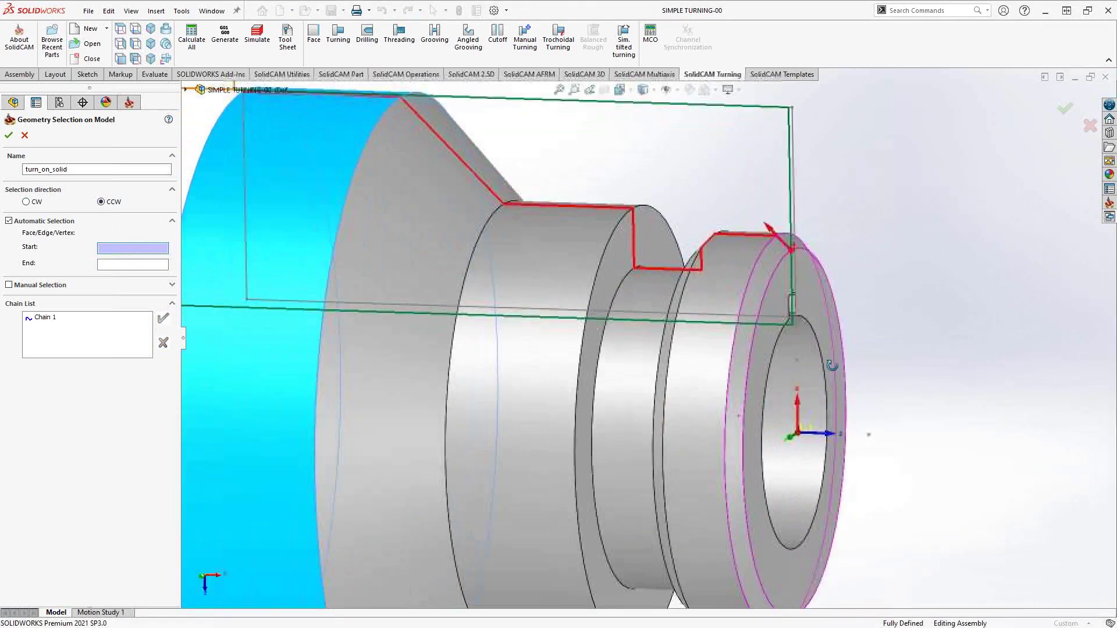
scroll(832, 365, "up", 3)
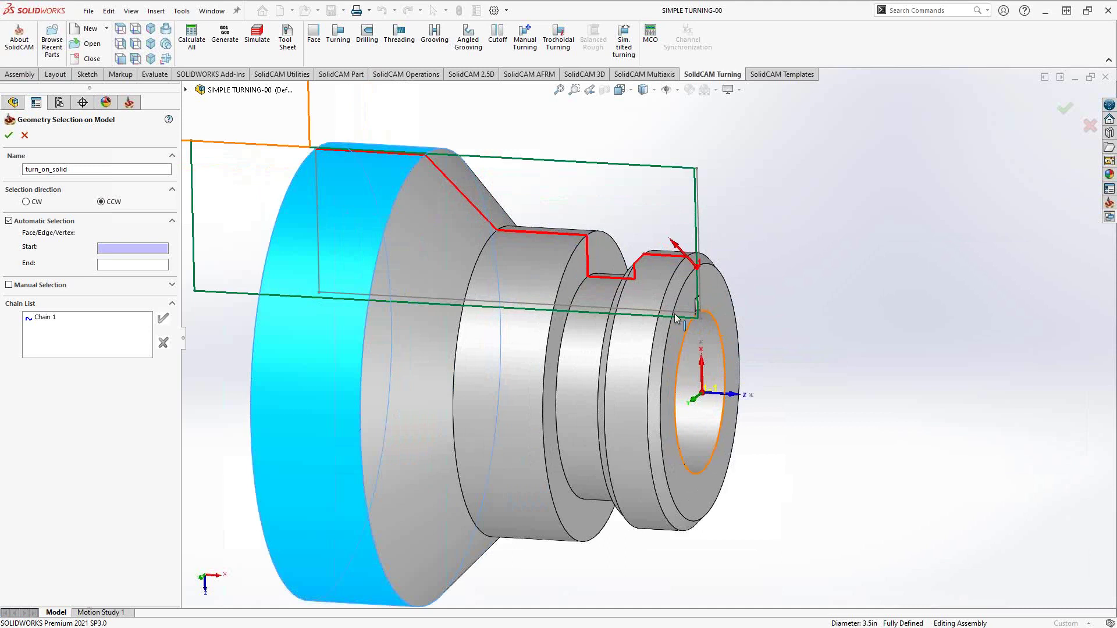
Cancel the solid chain, use wireframe contour1 as geometry, and open the Toolkit library
left_click(24, 136)
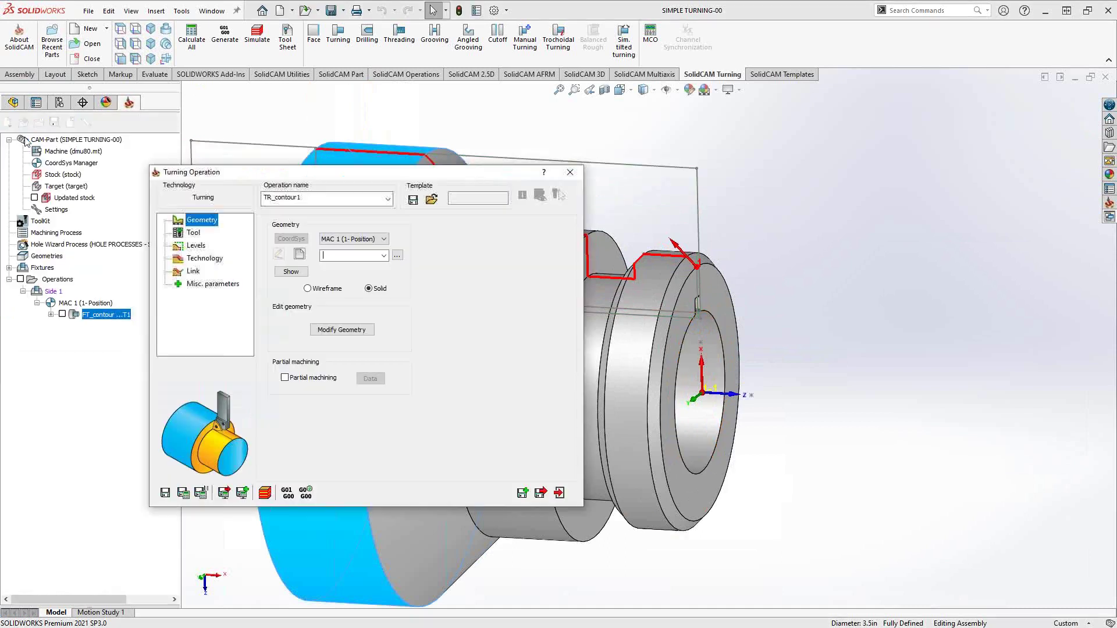
left_click(320, 290)
left_click(383, 255)
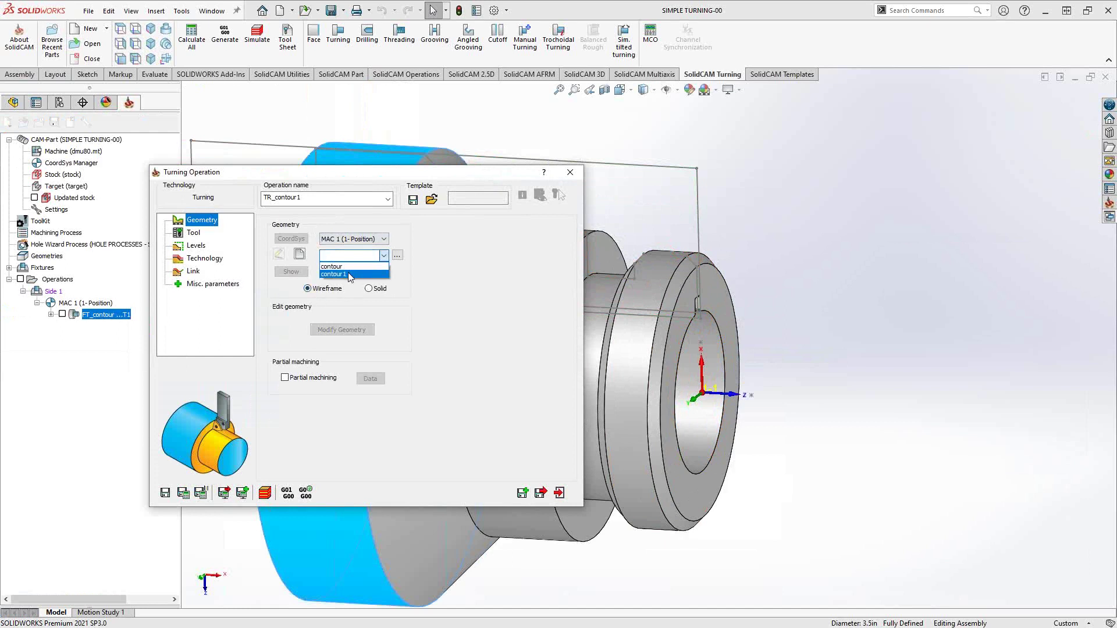
left_click(351, 275)
left_click(298, 273)
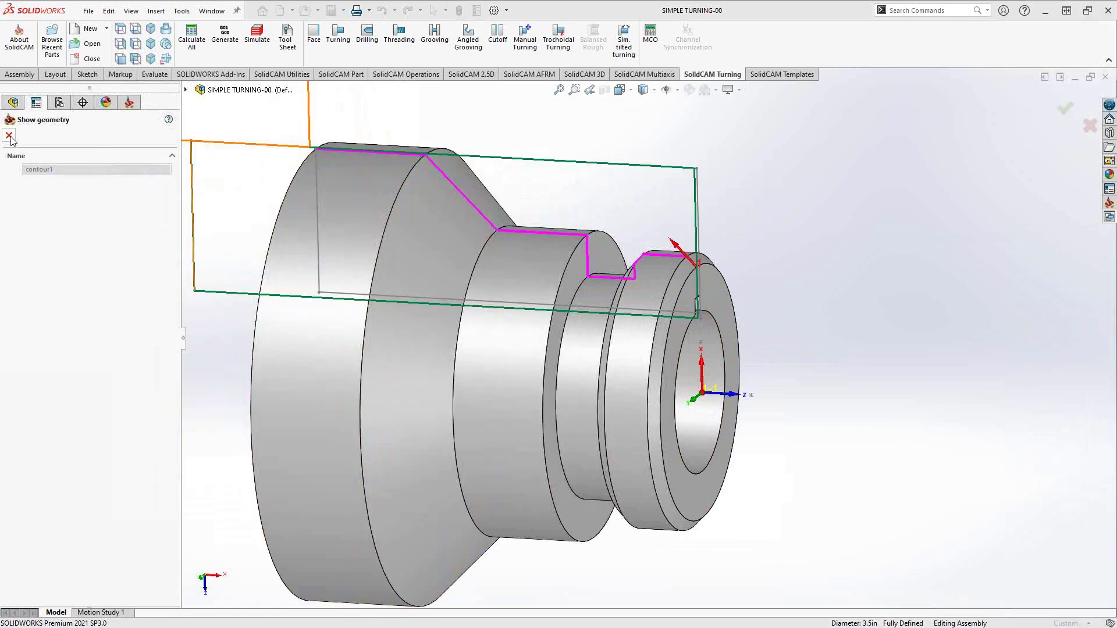
left_click(9, 135)
left_click(197, 233)
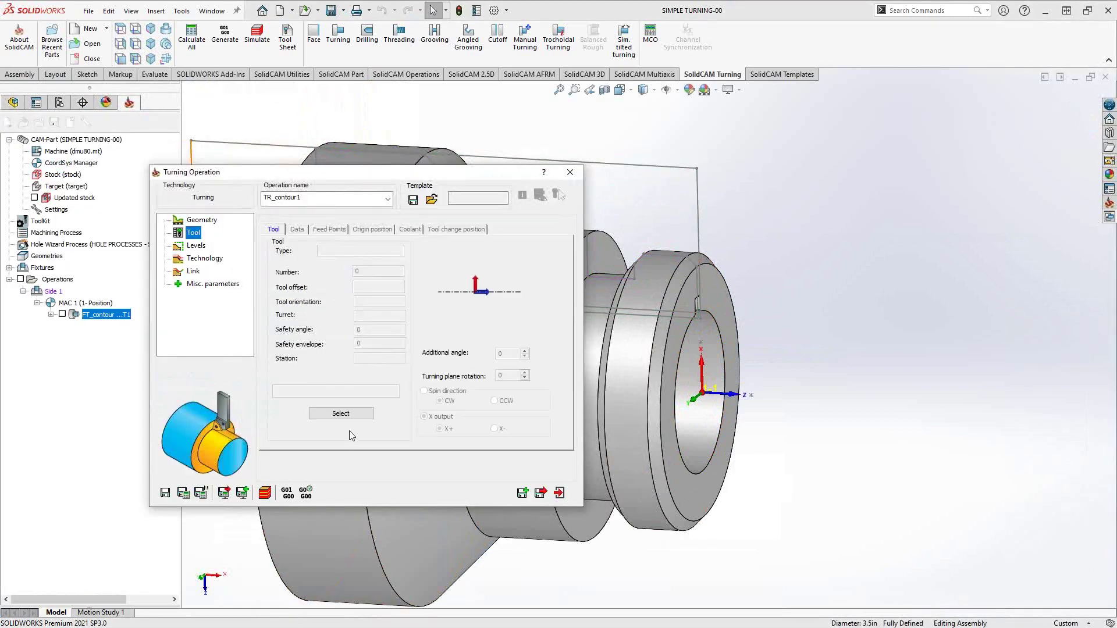
left_click(341, 414)
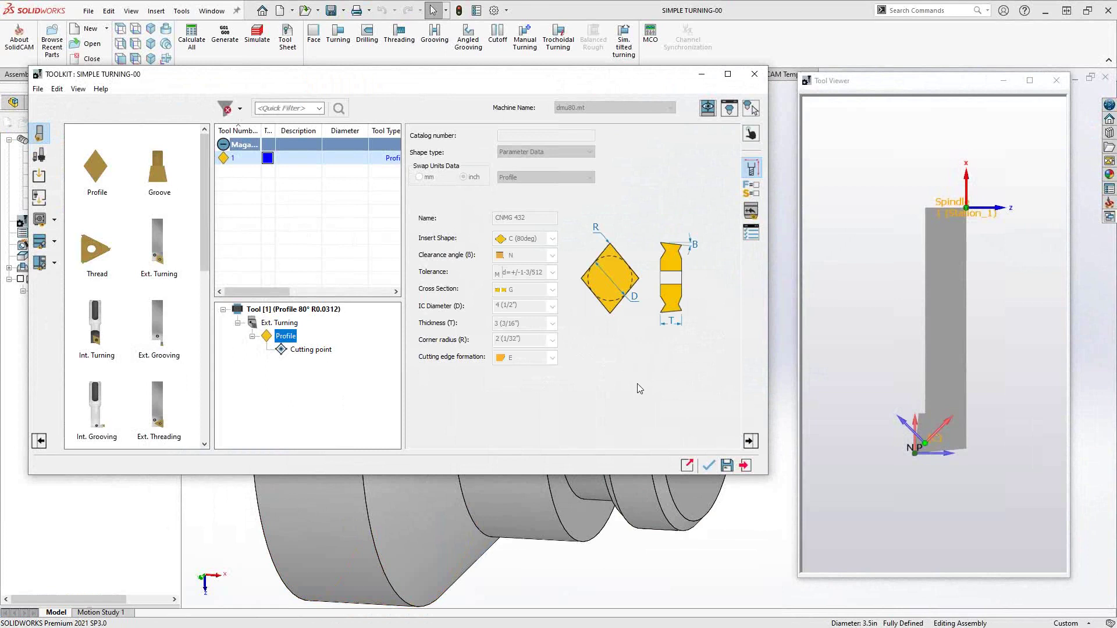
Confirm the CNMG 432 80° profile tool, dismiss the spin warning, and check safety distance
left_click(709, 466)
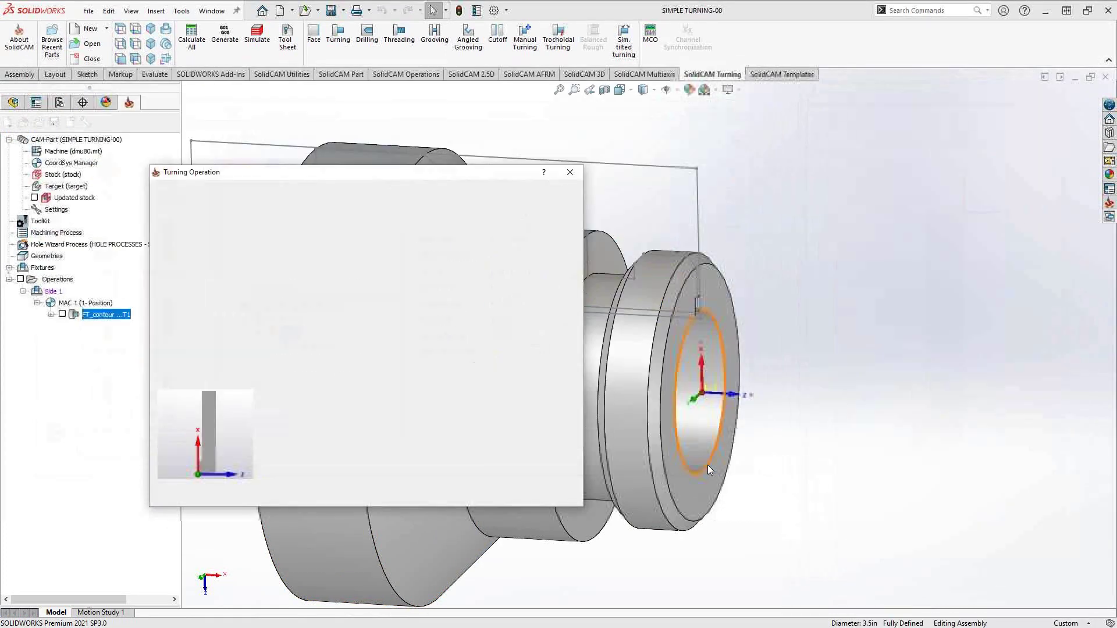
left_click(469, 314)
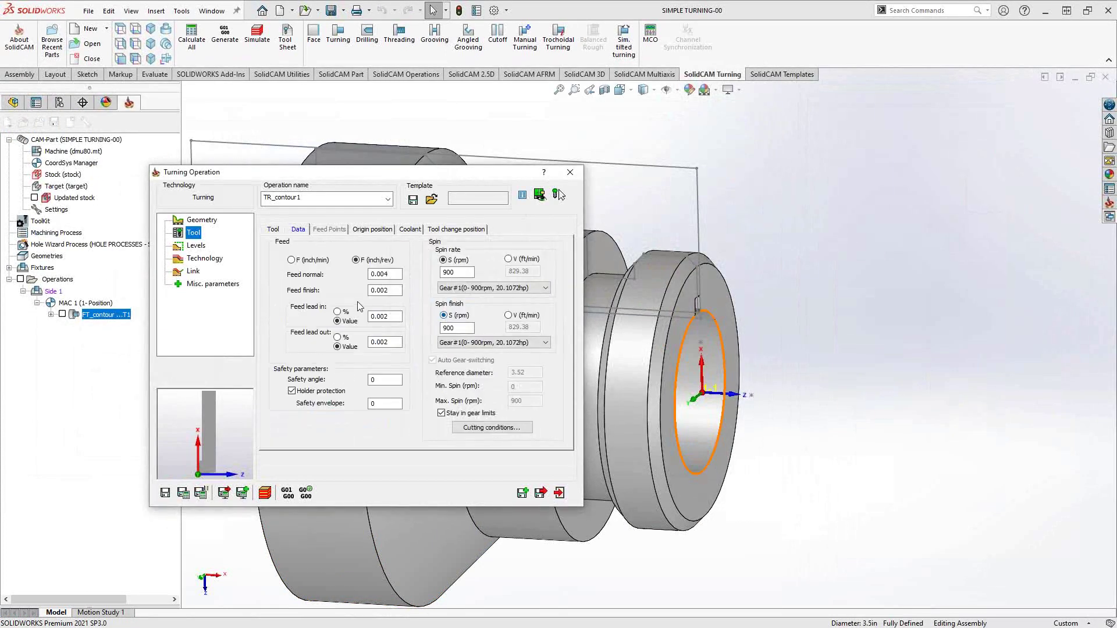
left_click(196, 245)
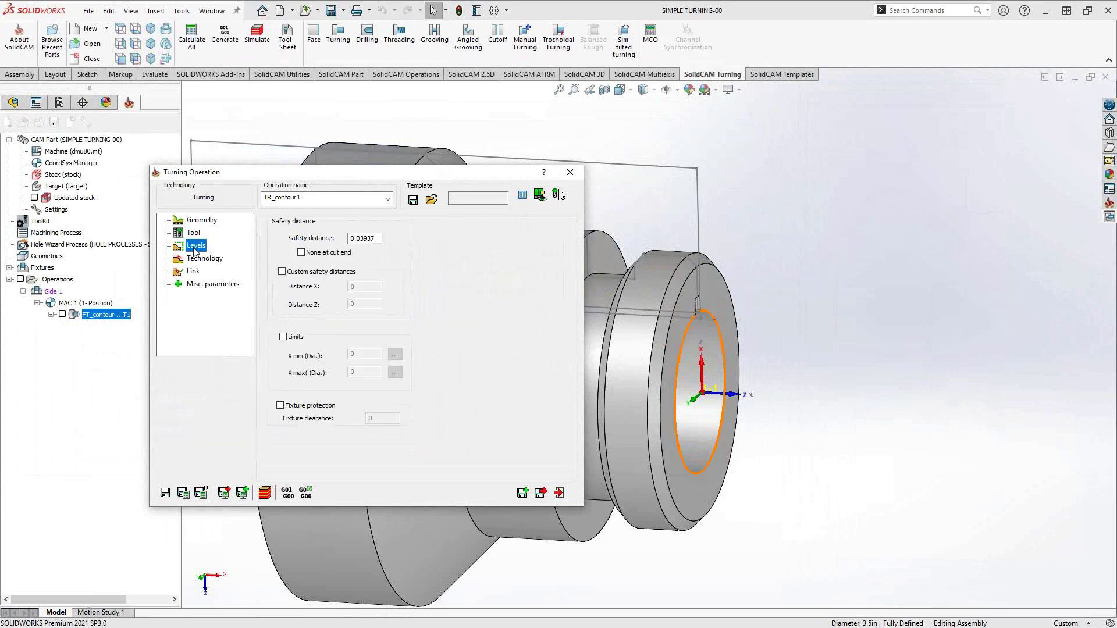
left_click(361, 240)
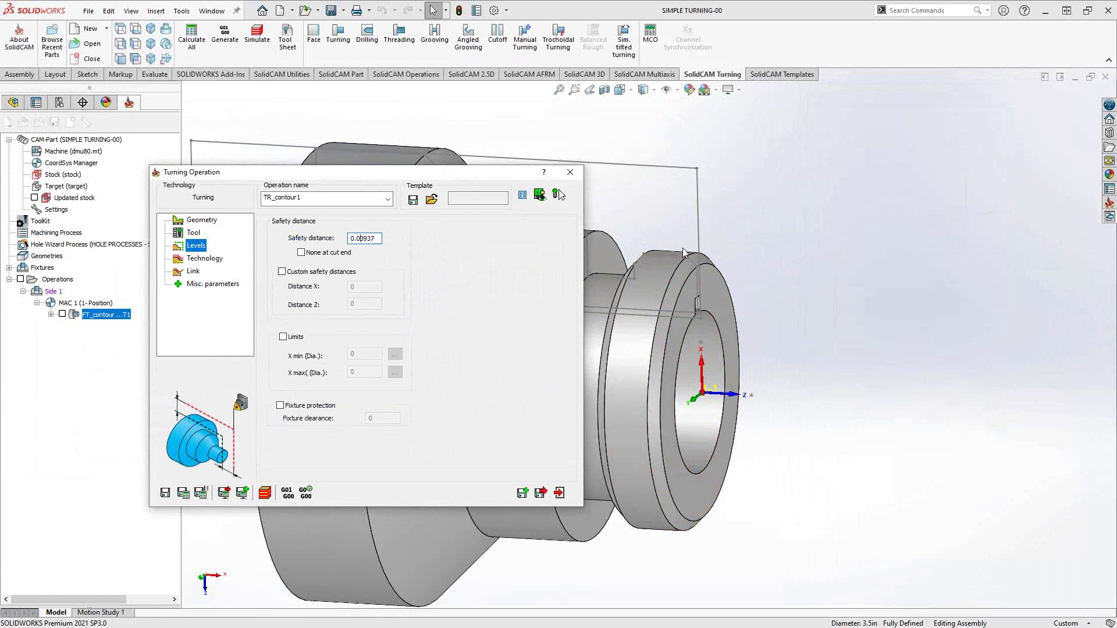
left_click(209, 263)
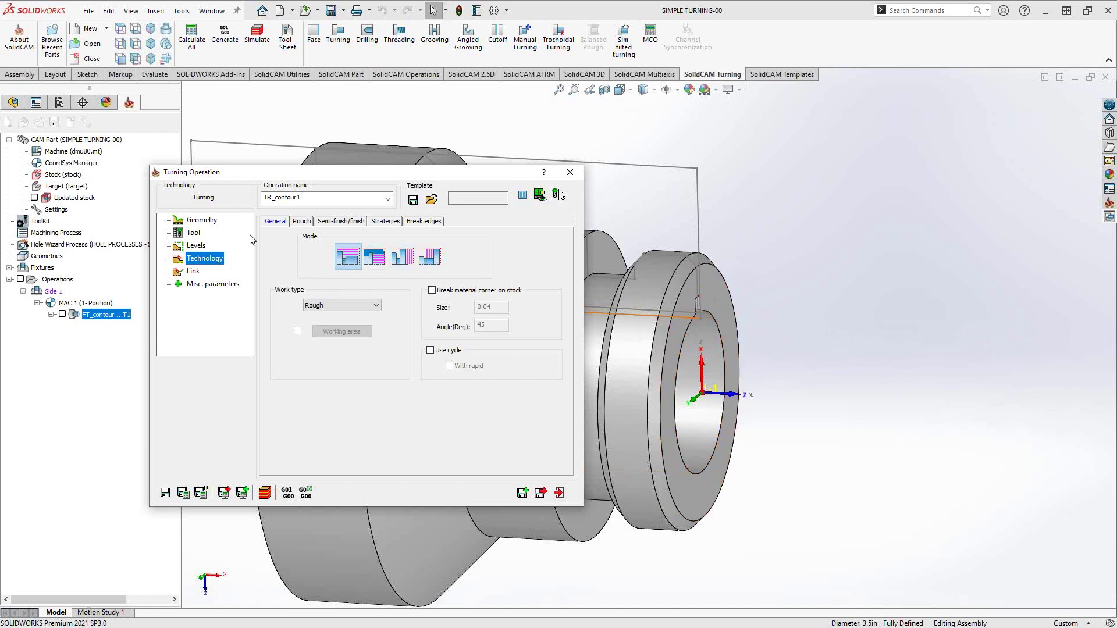
Try Stairs and Ramping rough types, settle on Smooth, then select the 0.04 step-down
left_click(301, 221)
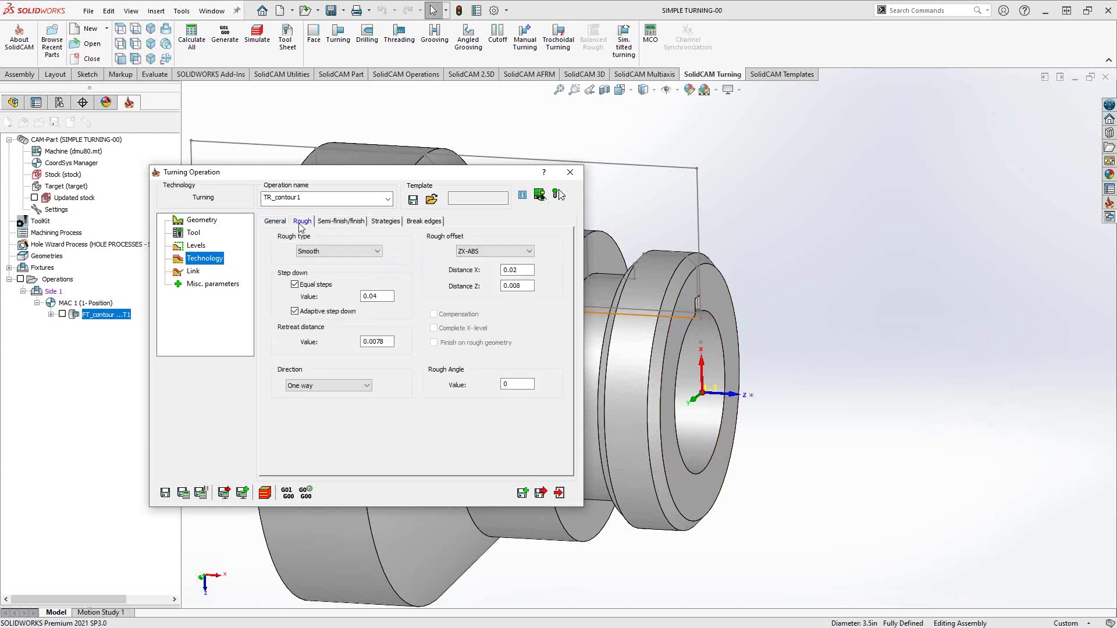
mouse_move(409, 282)
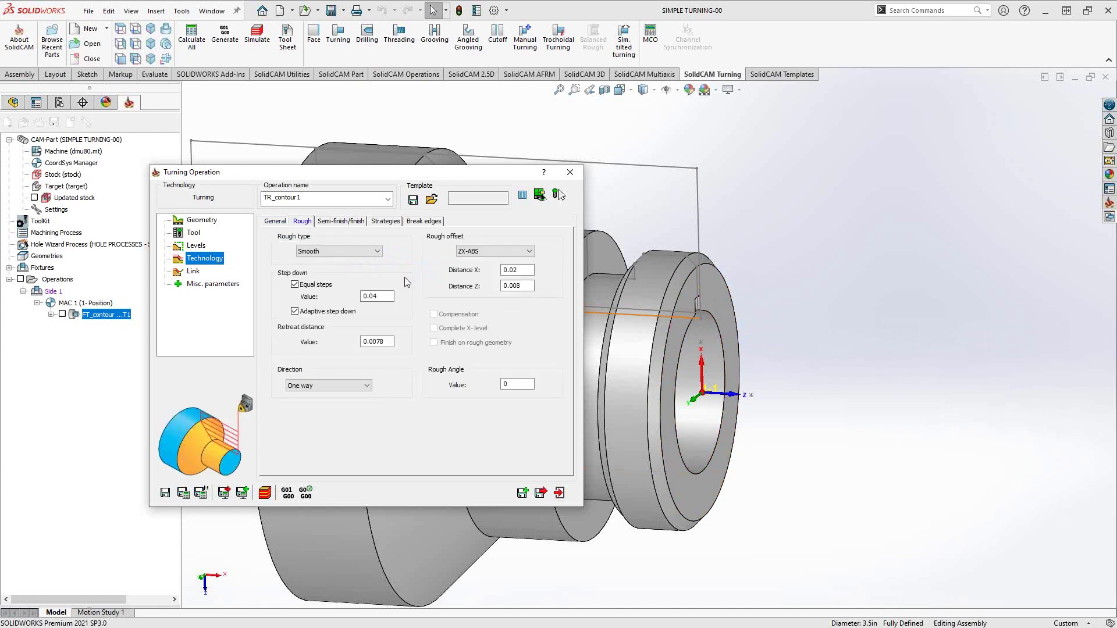
left_click(368, 254)
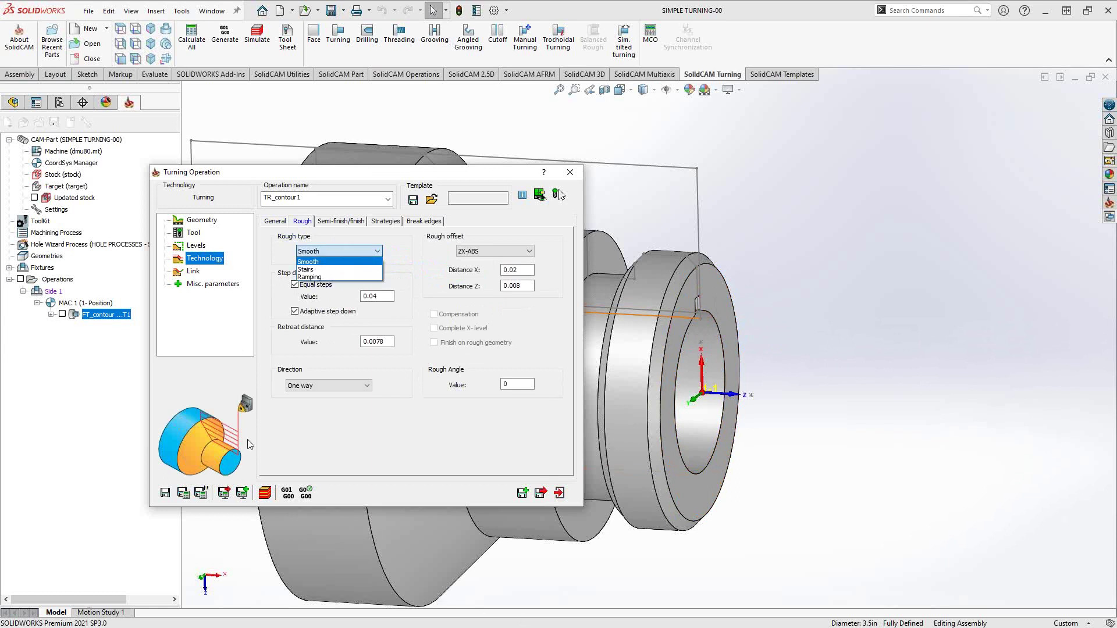
left_click(227, 442)
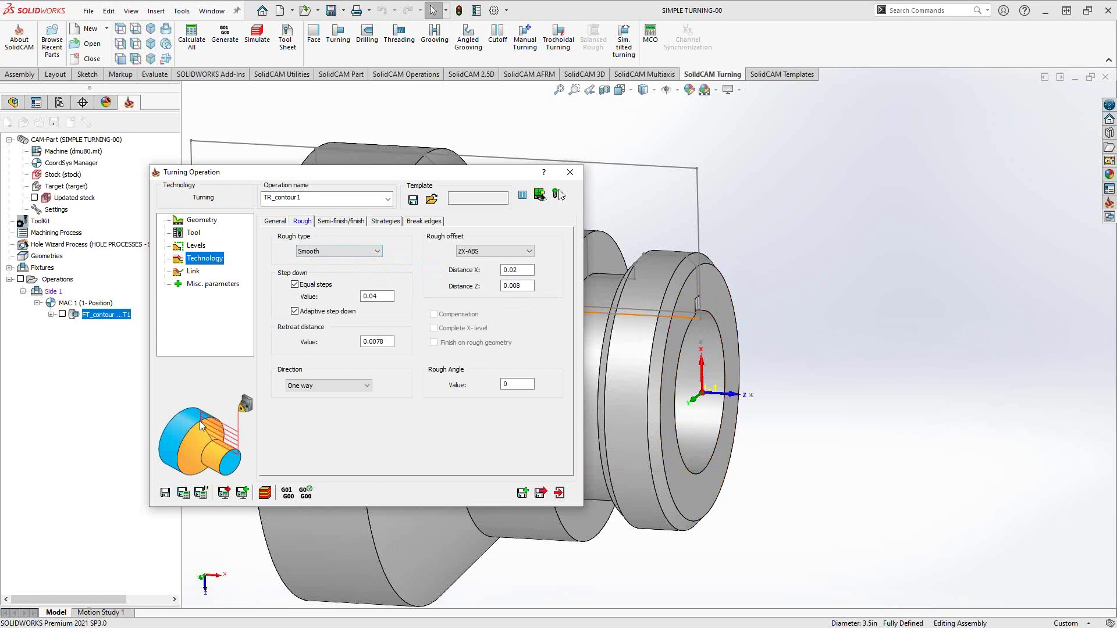
left_click(338, 249)
left_click(311, 272)
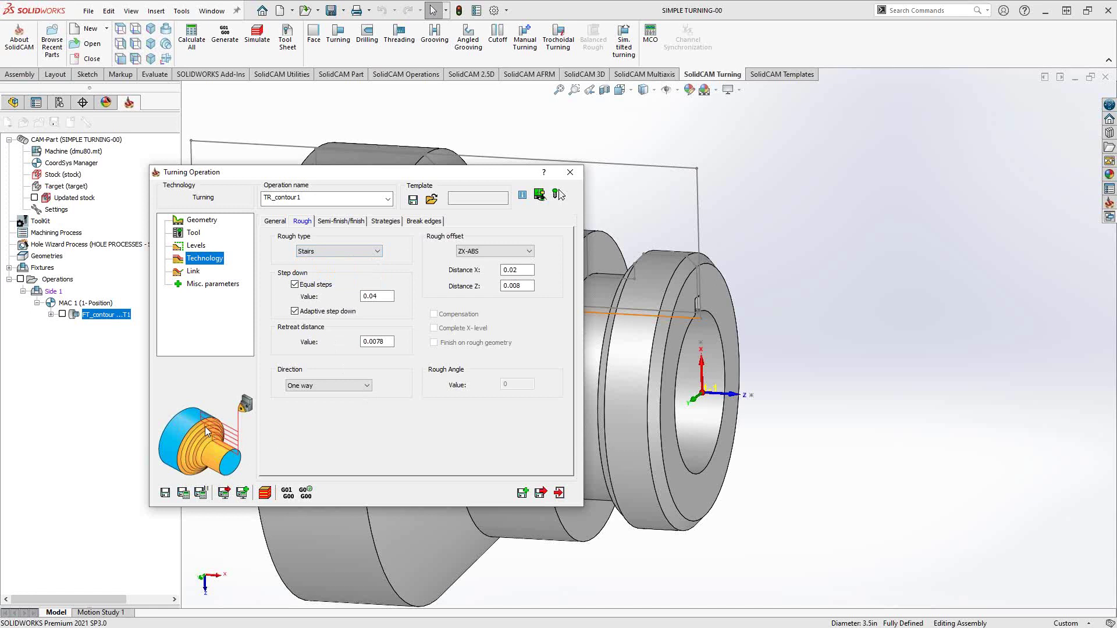
left_click(370, 255)
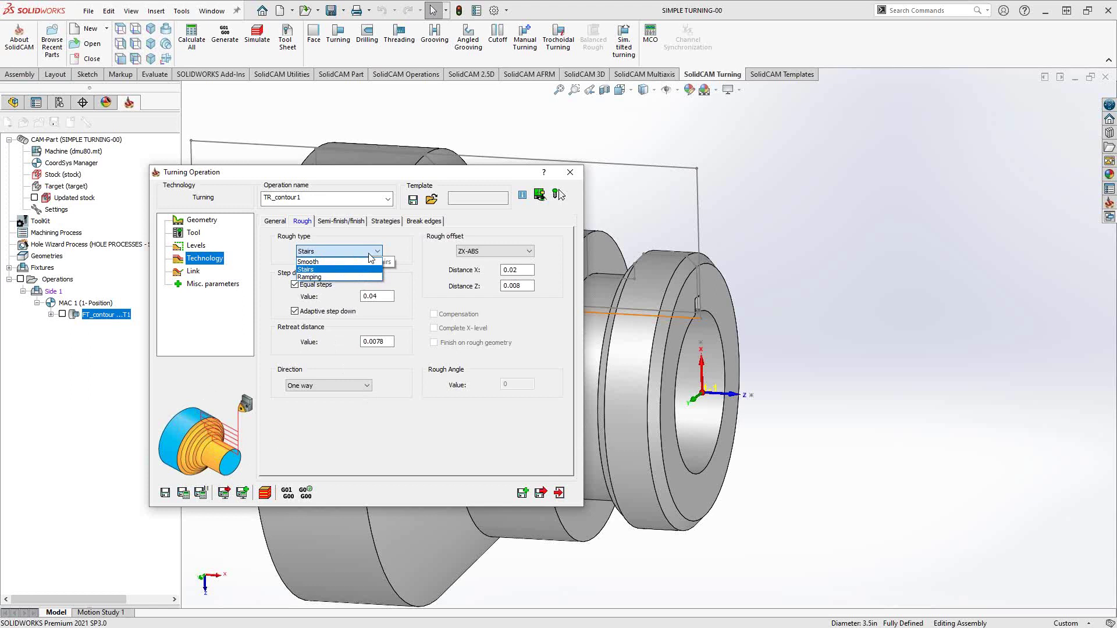
left_click(327, 278)
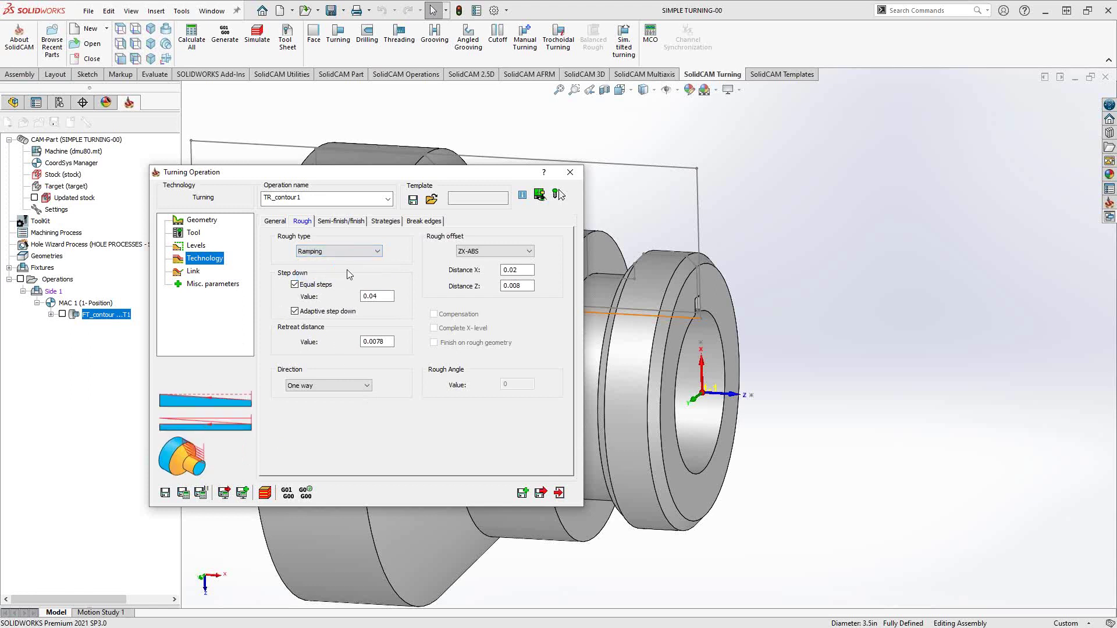
left_click(361, 250)
left_click(331, 263)
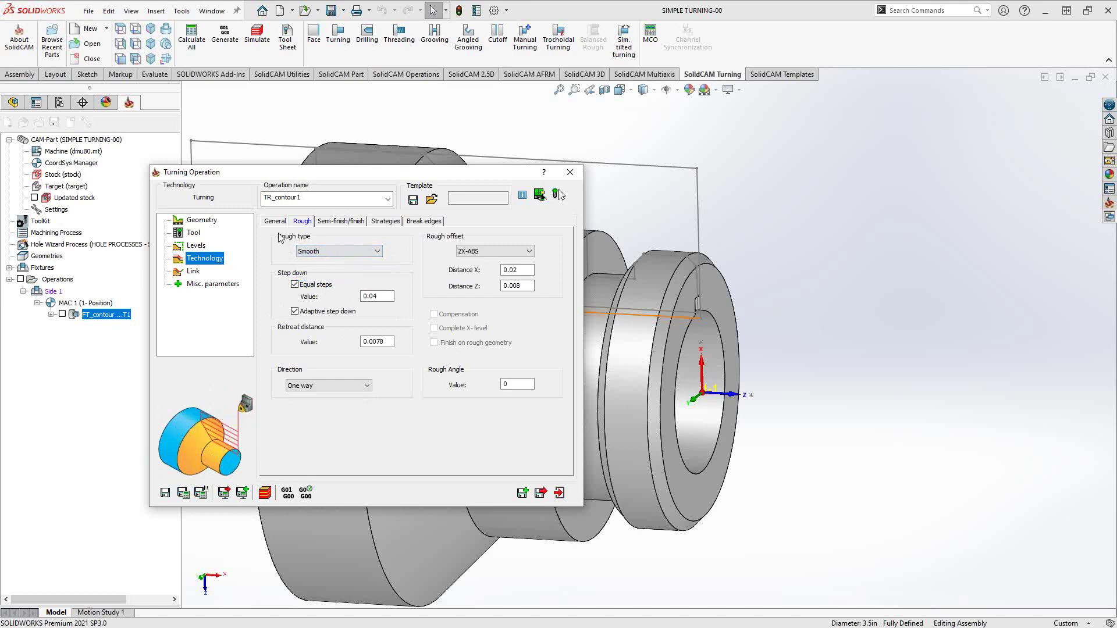
left_click(378, 297)
double_click(379, 297)
left_click_drag(482, 171, 399, 156)
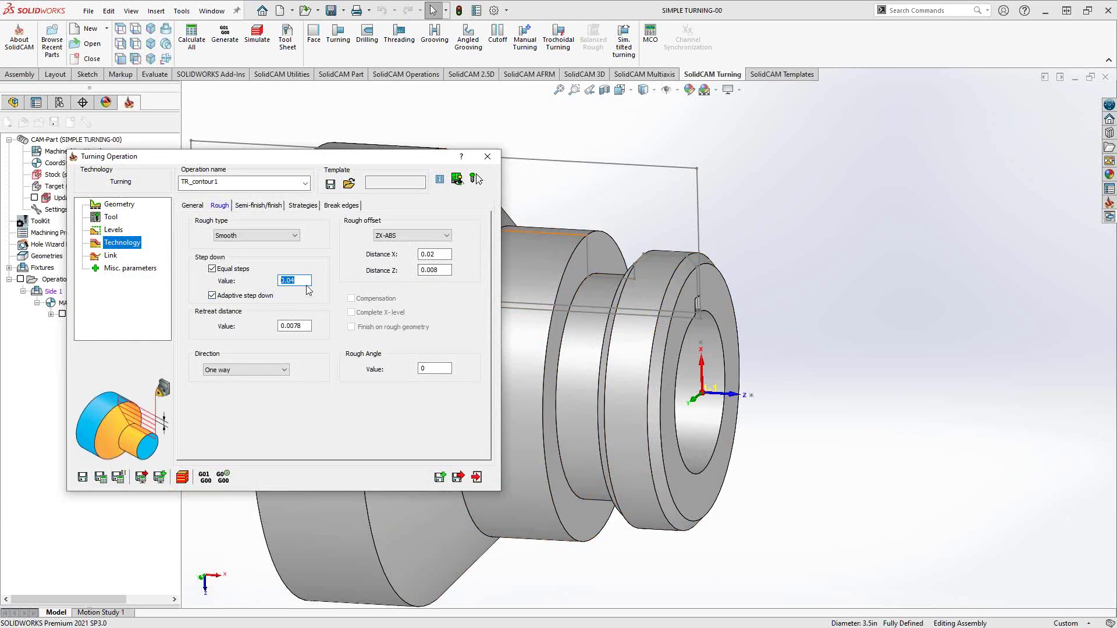
left_click(307, 326)
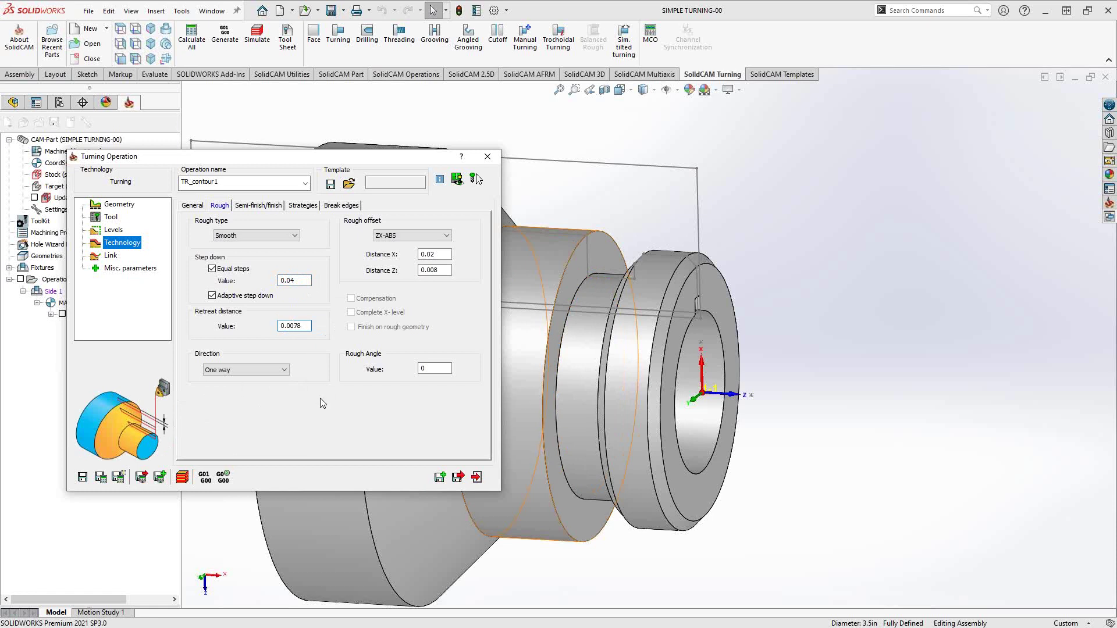
left_click(275, 371)
left_click(229, 389)
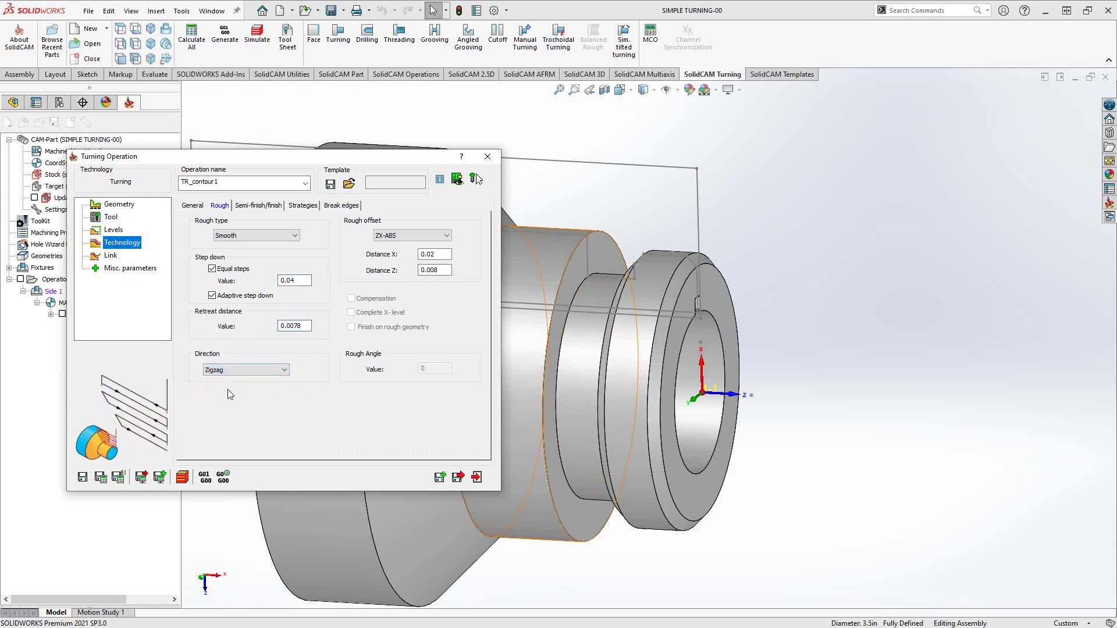
left_click(260, 372)
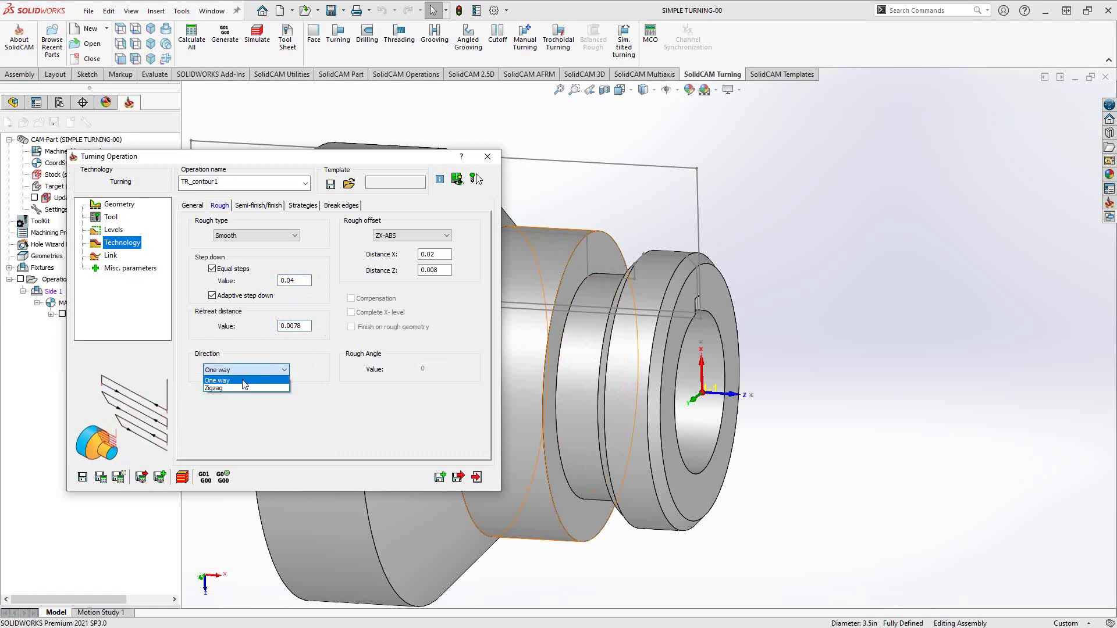
left_click(242, 381)
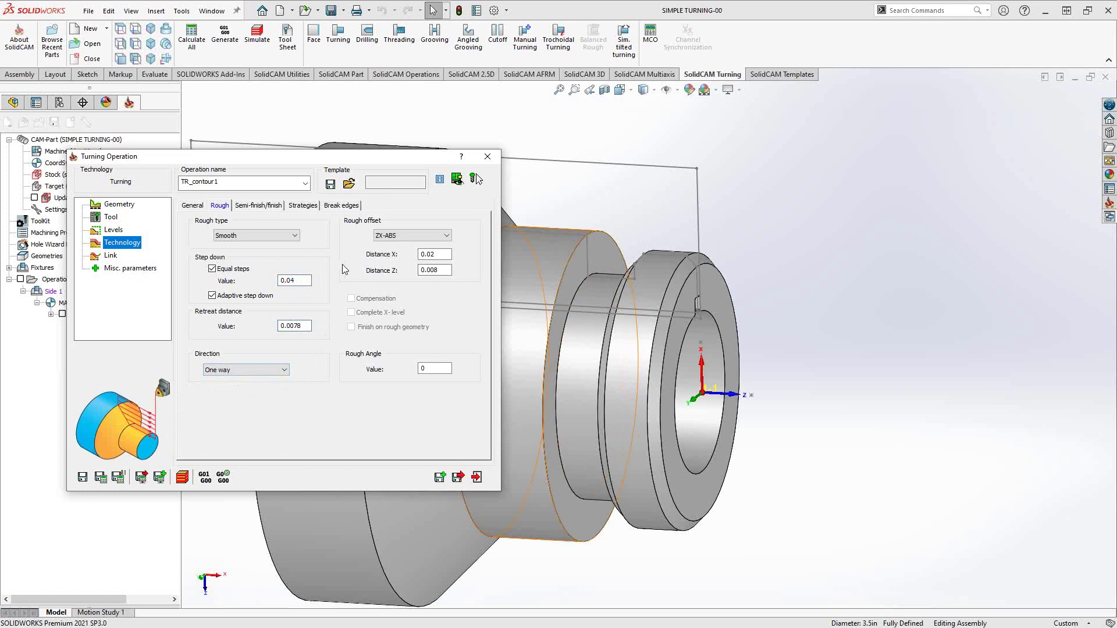
left_click(433, 254)
double_click(434, 255)
double_click(442, 269)
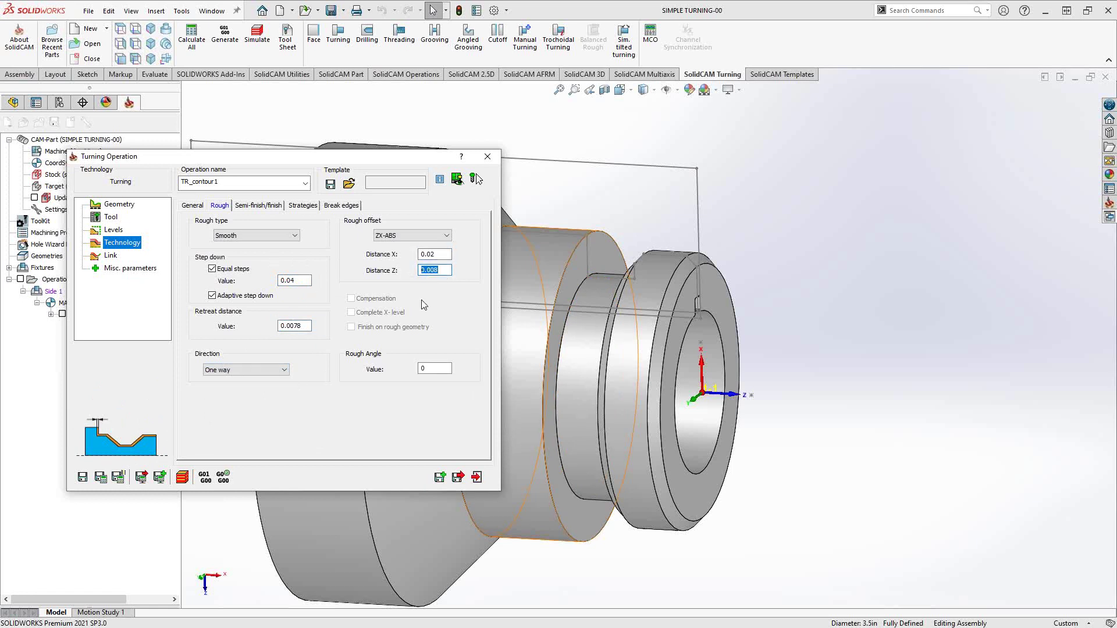
key("Tab")
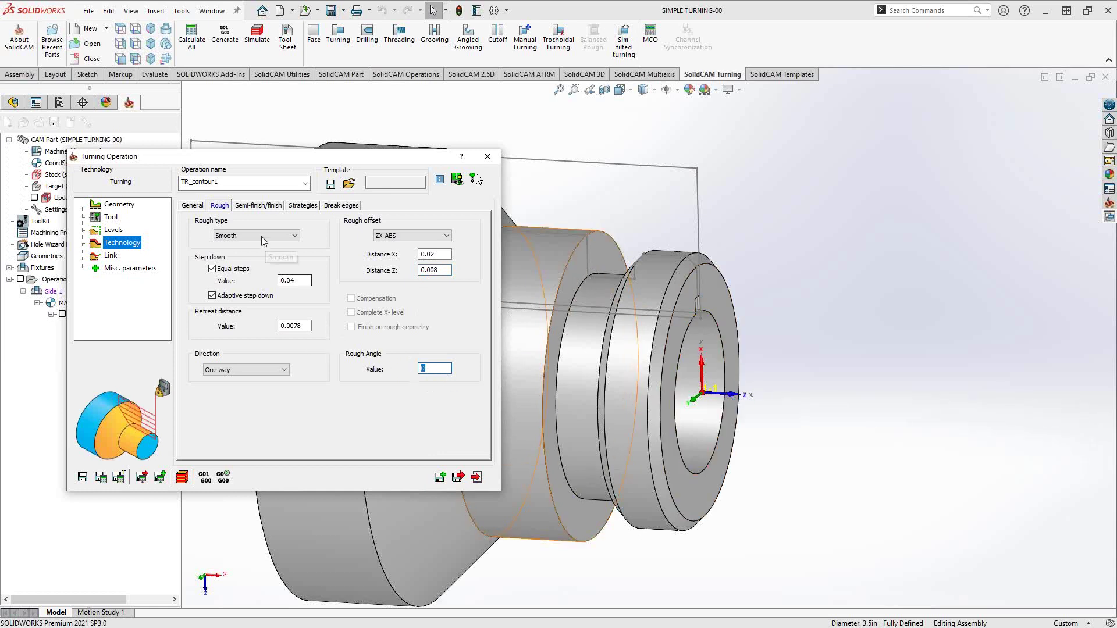
Try the Stairs method and Down only finish methods, then settle on ISO-Turning for finishing
left_click(248, 205)
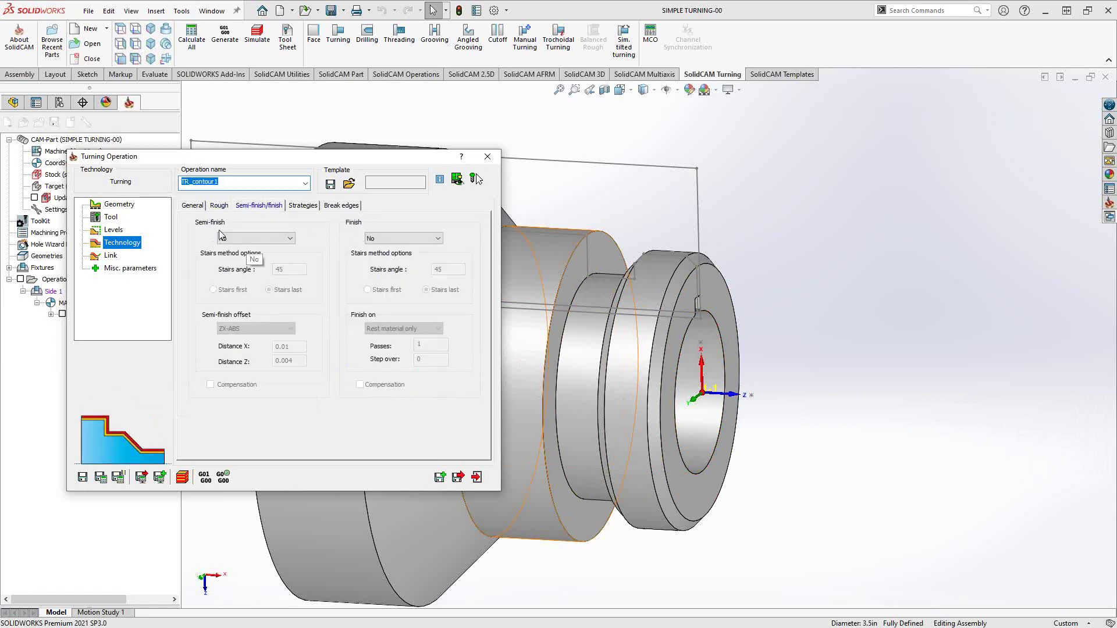
left_click(431, 239)
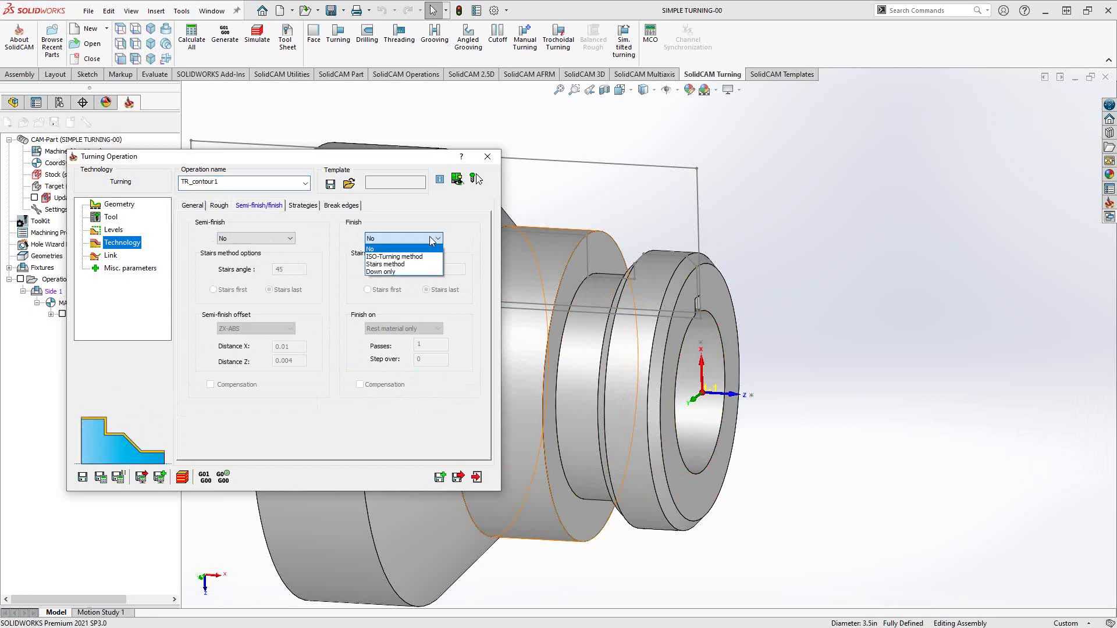
left_click(416, 257)
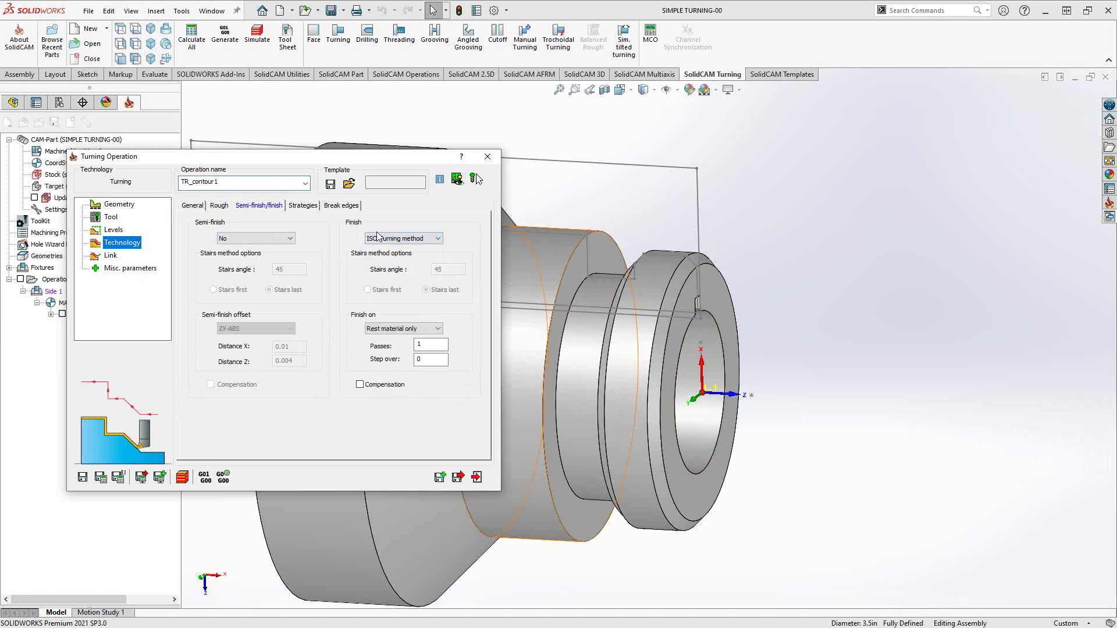
left_click(431, 241)
left_click(396, 267)
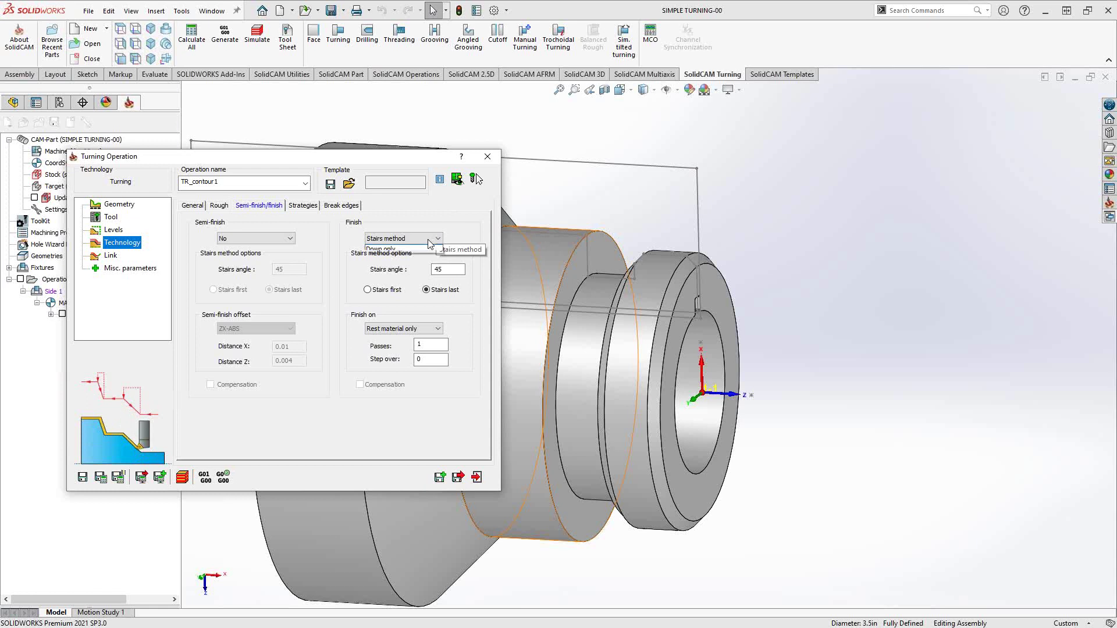
left_click(434, 239)
left_click(385, 272)
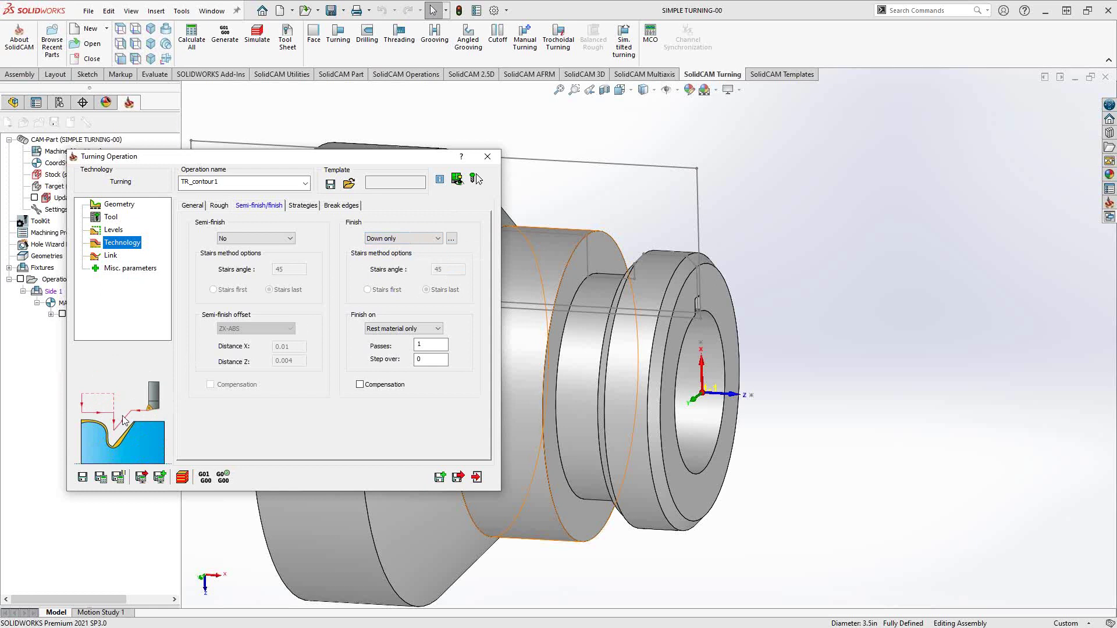
left_click(420, 240)
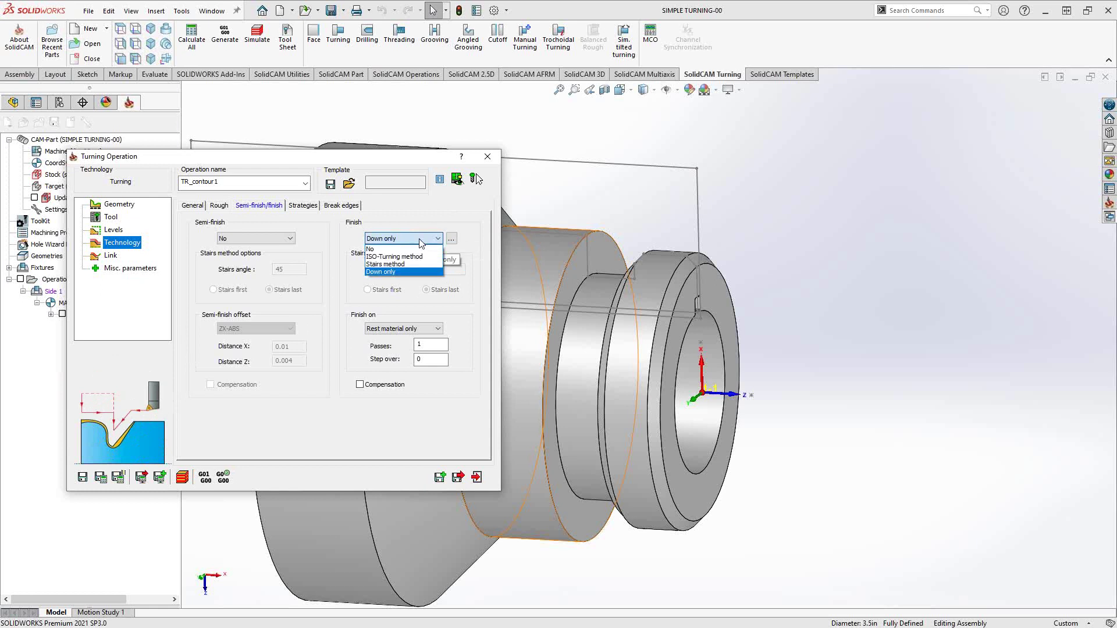
left_click(393, 257)
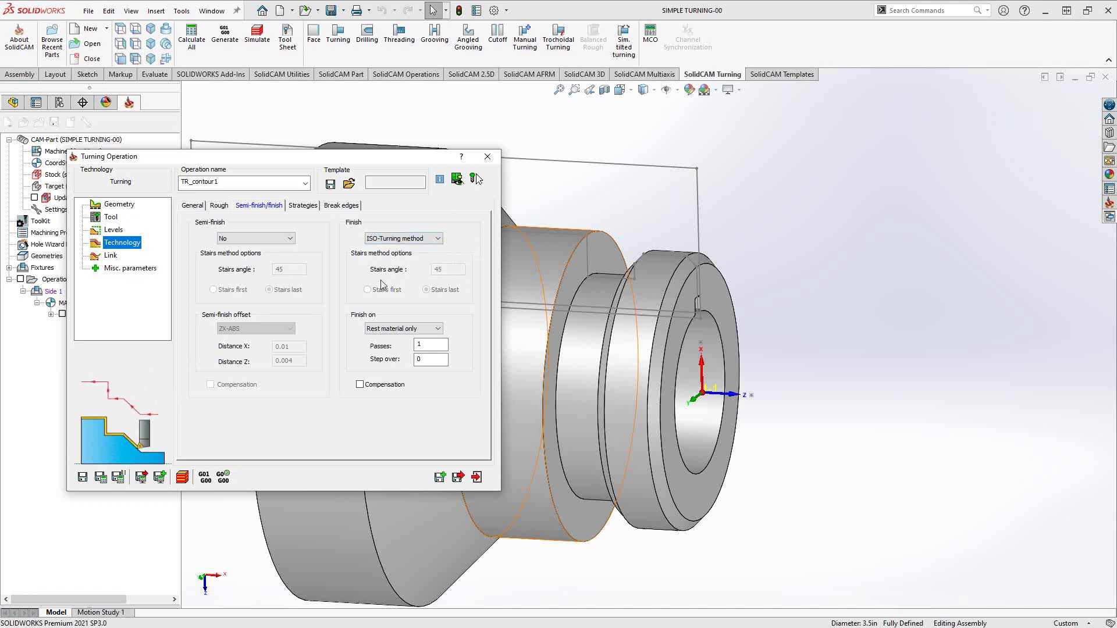
View the part from the top and set roughing to Non-descending motions
left_click(302, 206)
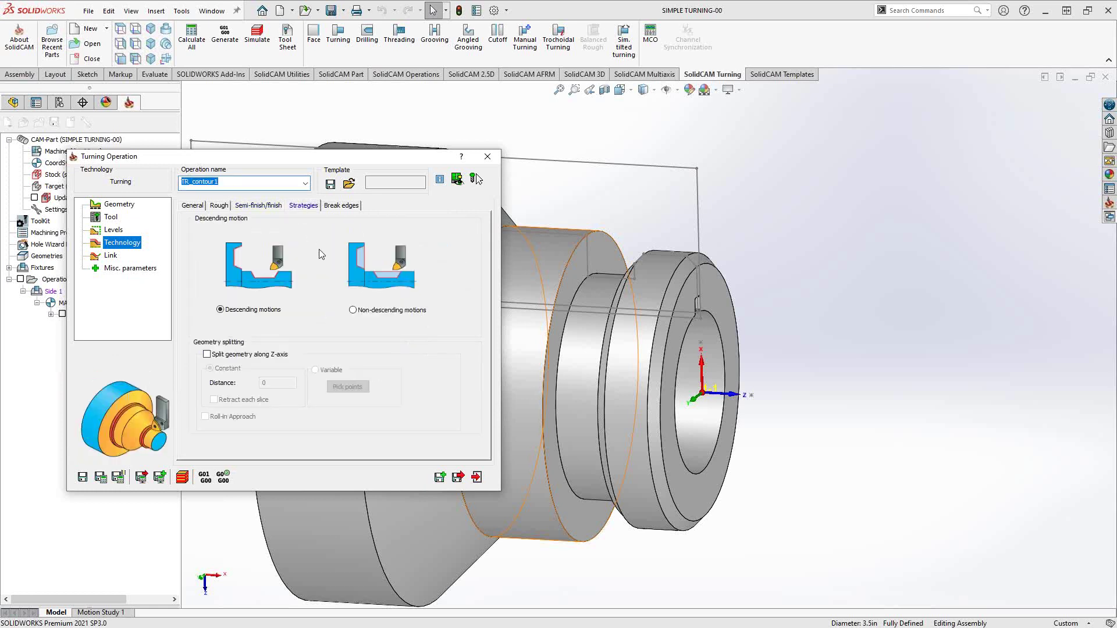
left_click(534, 194)
key("ctrl+5")
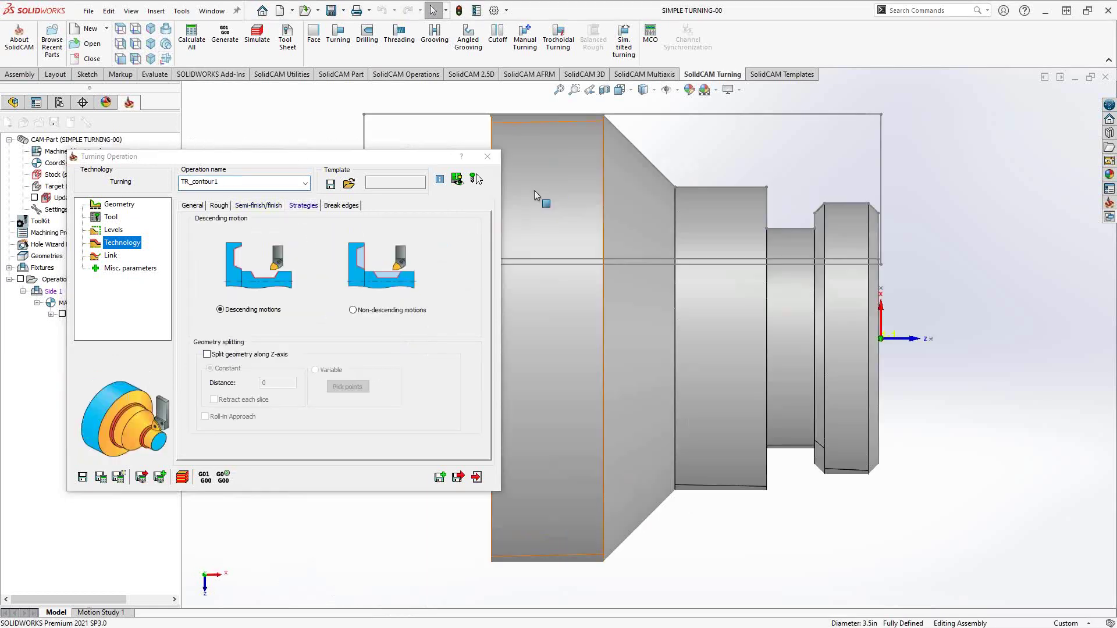
left_click(476, 180)
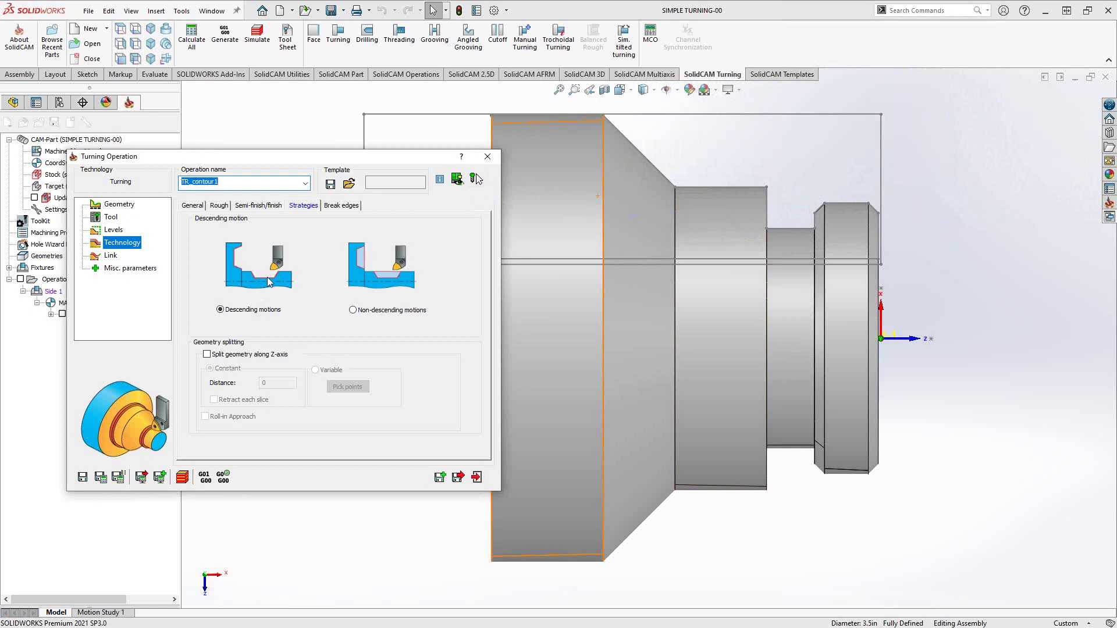
left_click(352, 311)
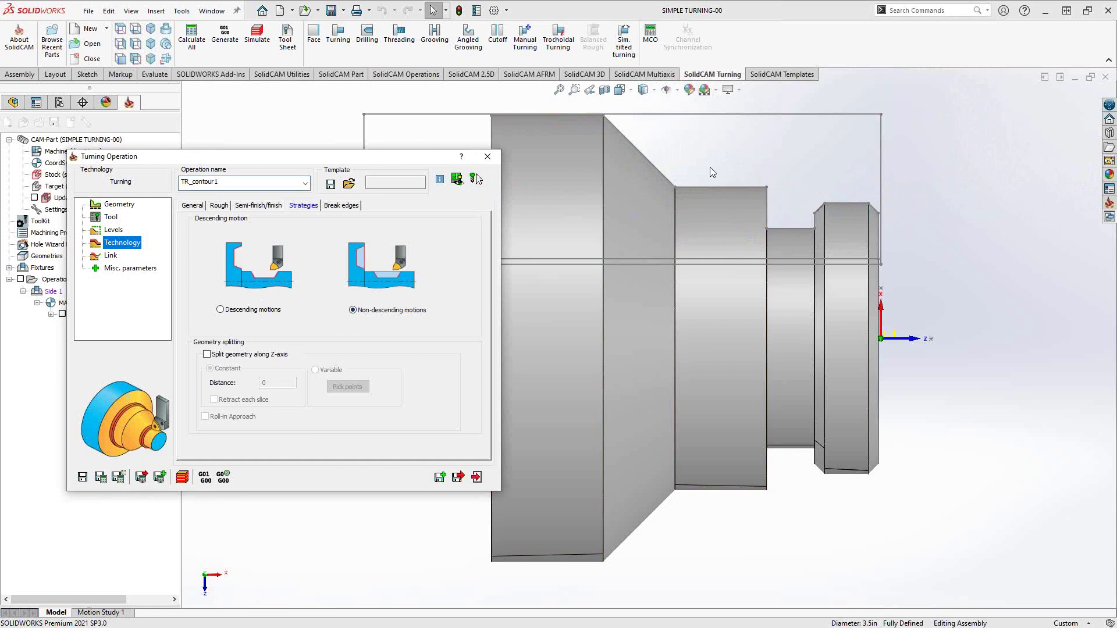
Try splitting geometry along Z (constant 0.4, variable, picked points), then leave splitting off
left_click(207, 355)
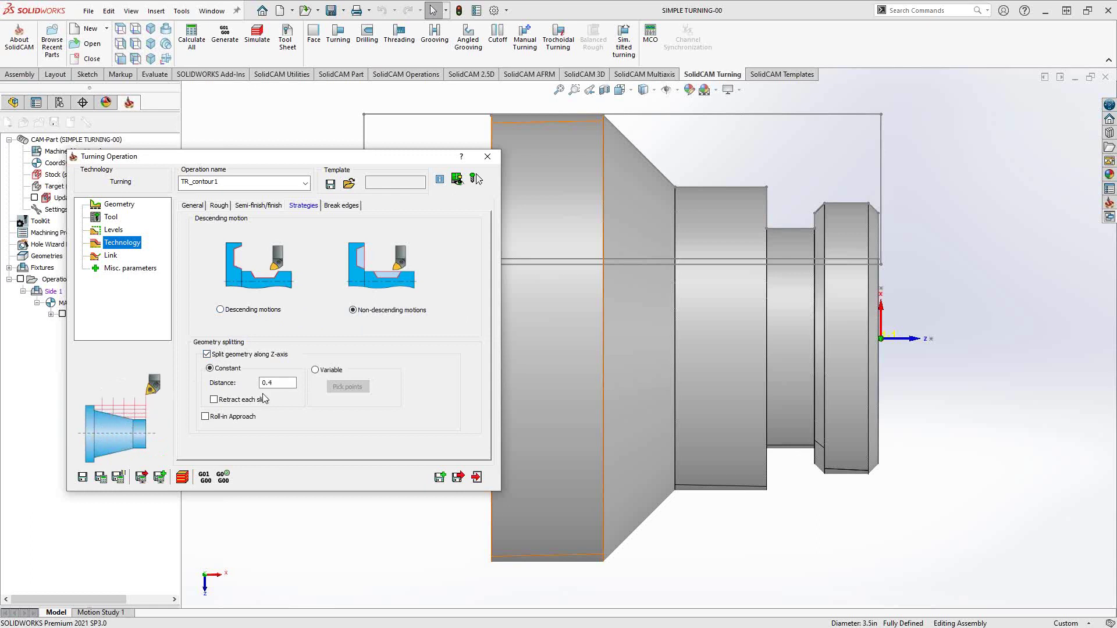
double_click(283, 384)
left_click(315, 370)
left_click(348, 387)
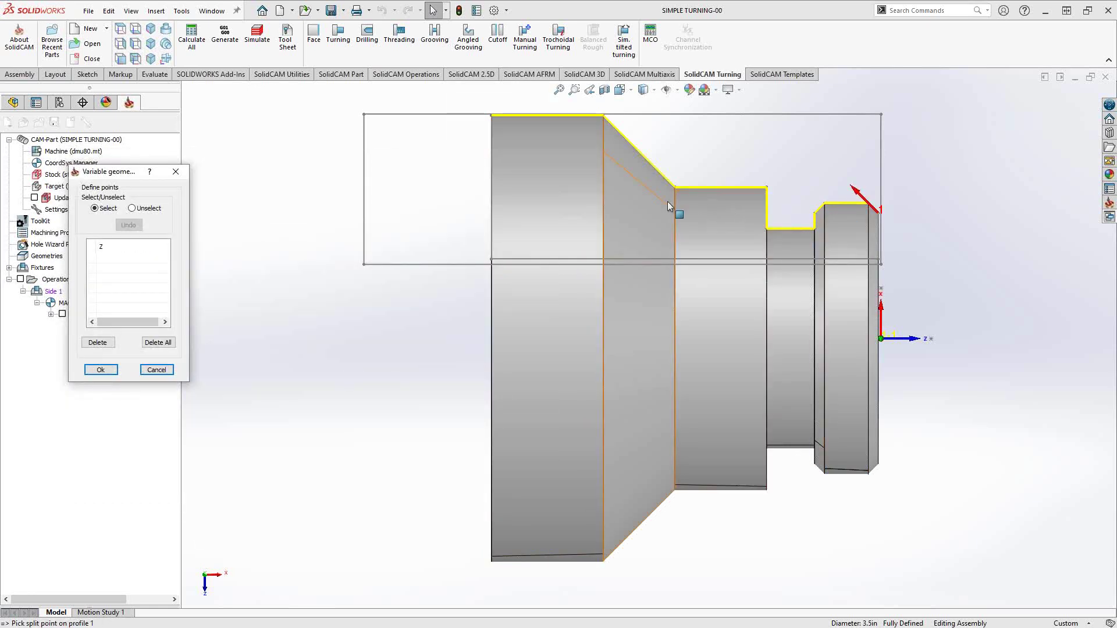
left_click(164, 370)
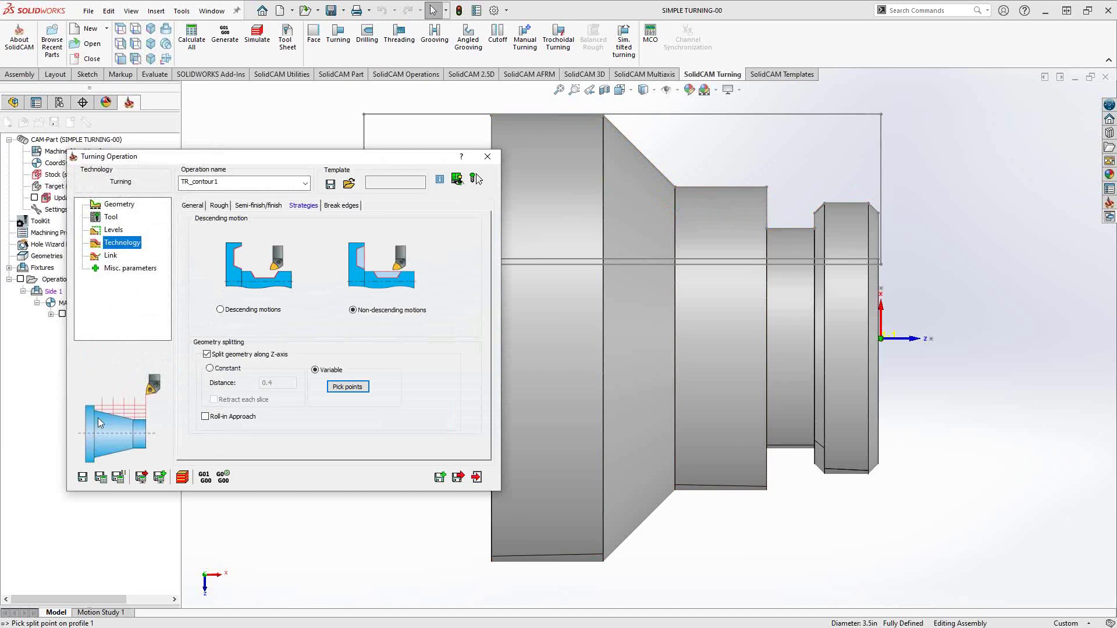
left_click(206, 354)
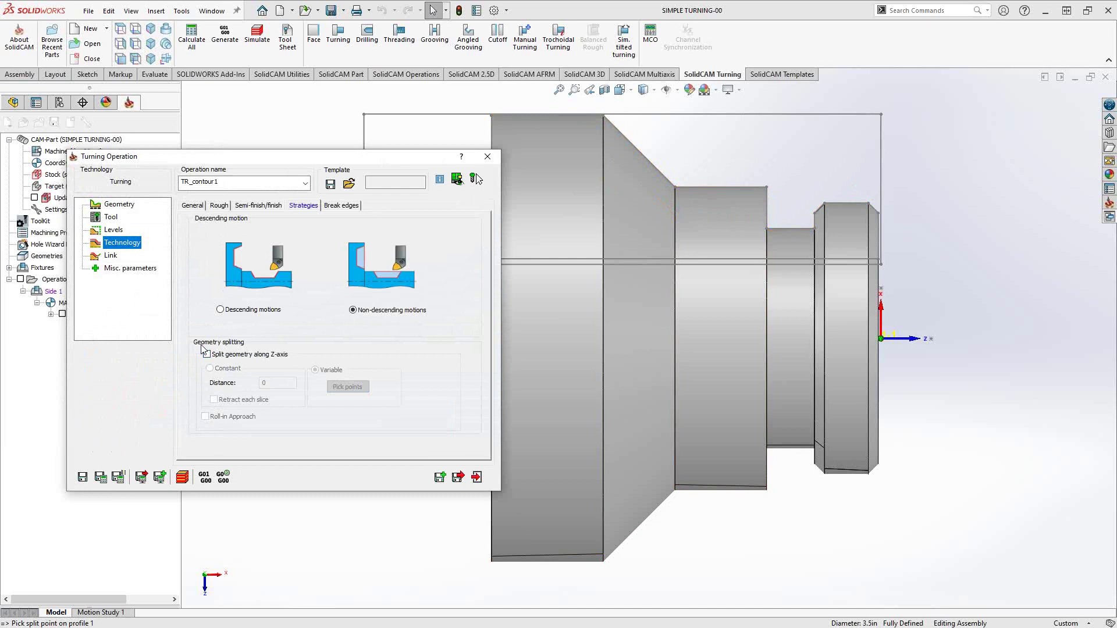
left_click(342, 206)
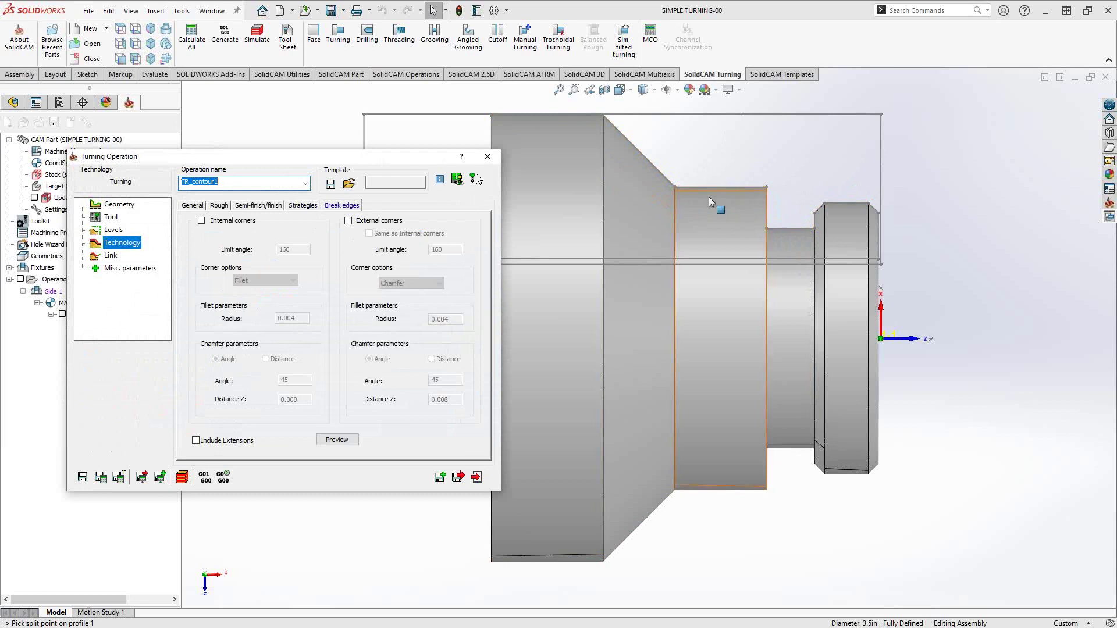
Break internal corners with a 45° chamfer of 0.008 Z and a 160 limit angle
left_click(201, 221)
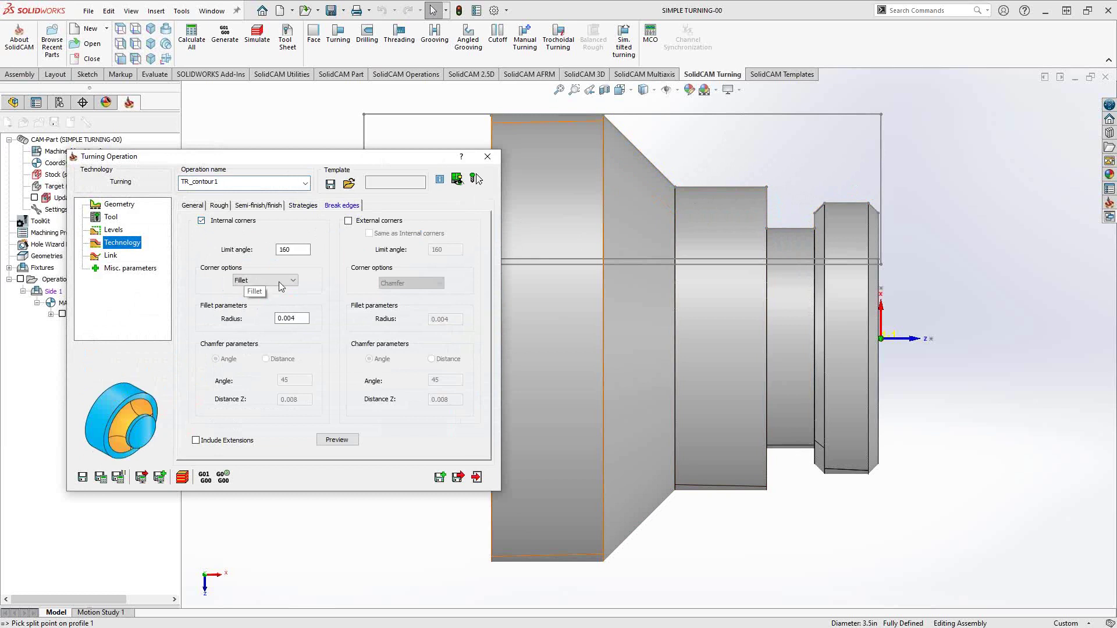
left_click(278, 281)
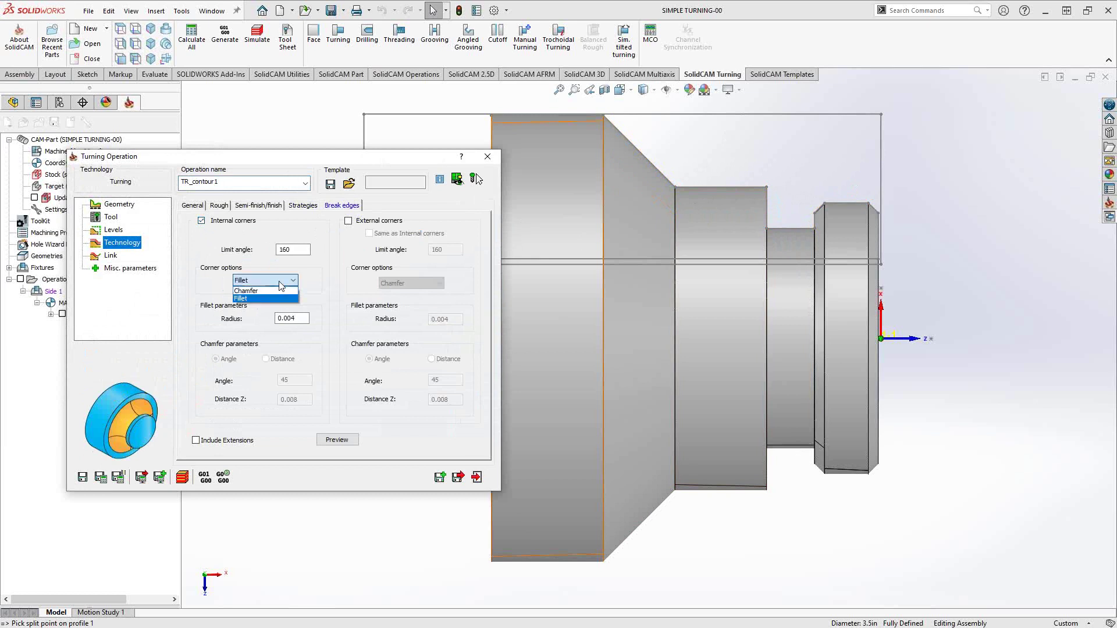
left_click(246, 291)
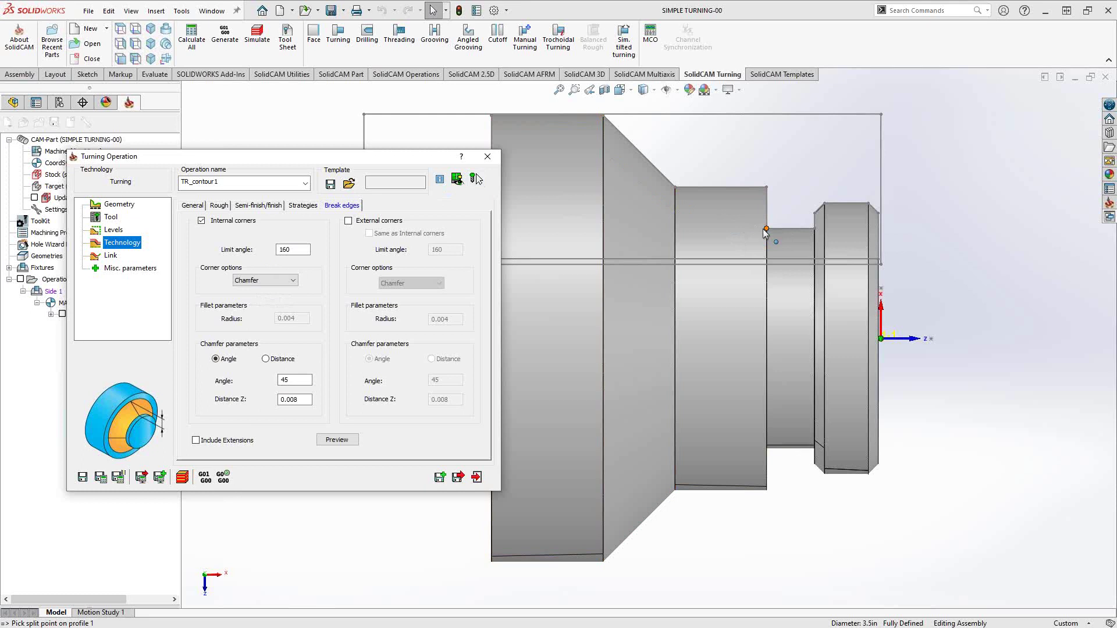
Briefly enable external corner chamfers, then switch off both external and internal corner breaking
left_click(349, 221)
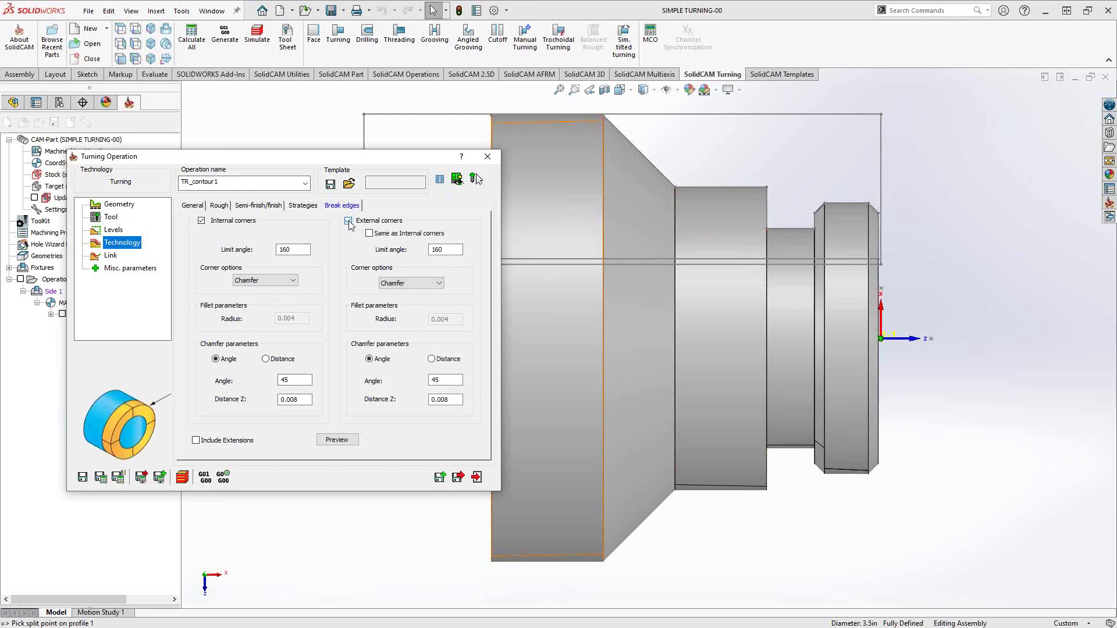
left_click(434, 283)
left_click(434, 284)
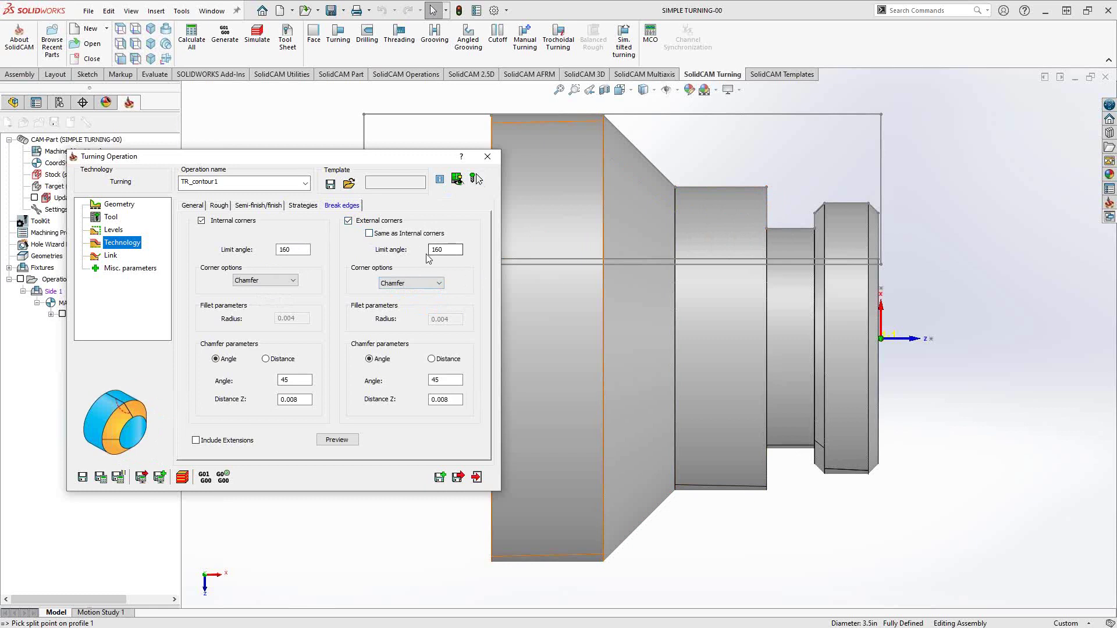
left_click(349, 222)
left_click(202, 222)
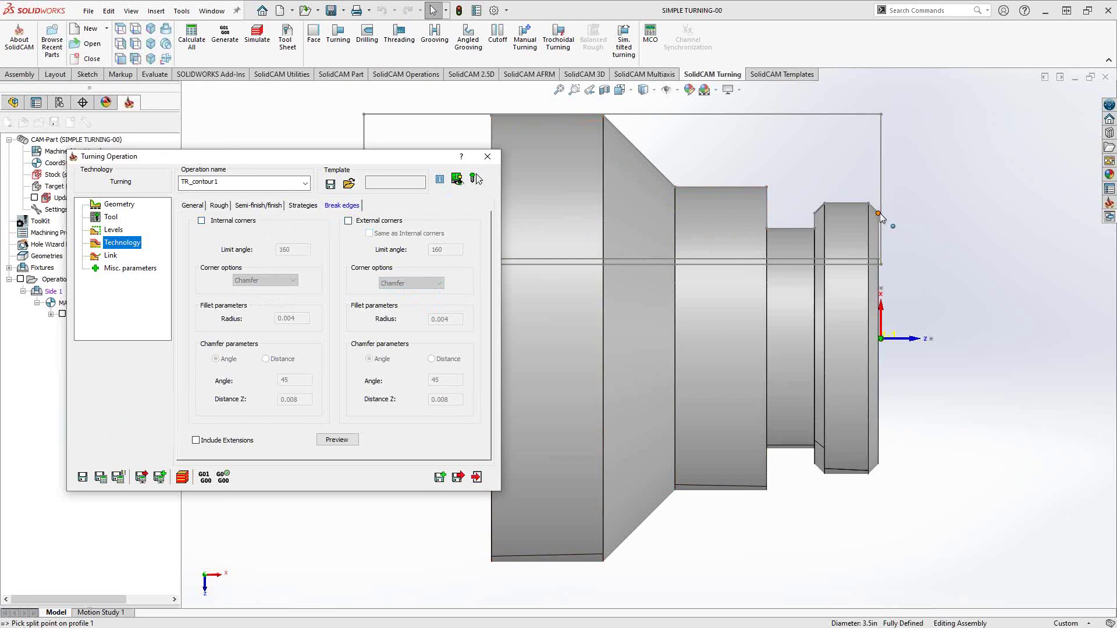
left_click(121, 205)
Preview contour1 on the part, zoom in to inspect it, then close the preview
left_click(208, 256)
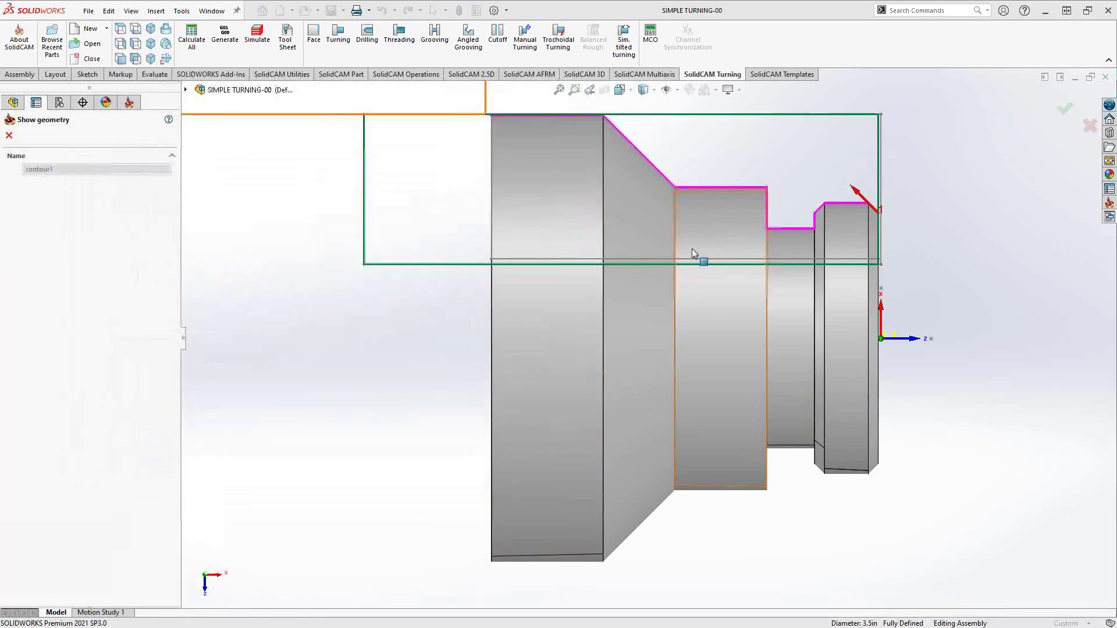
scroll(861, 209, "down", 5)
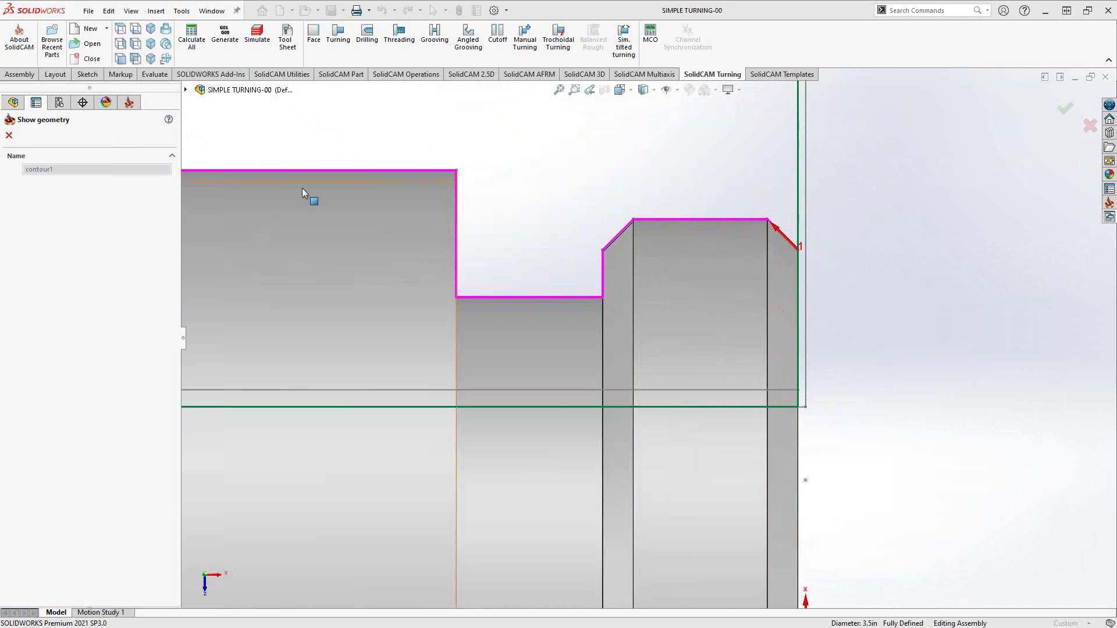
left_click(10, 136)
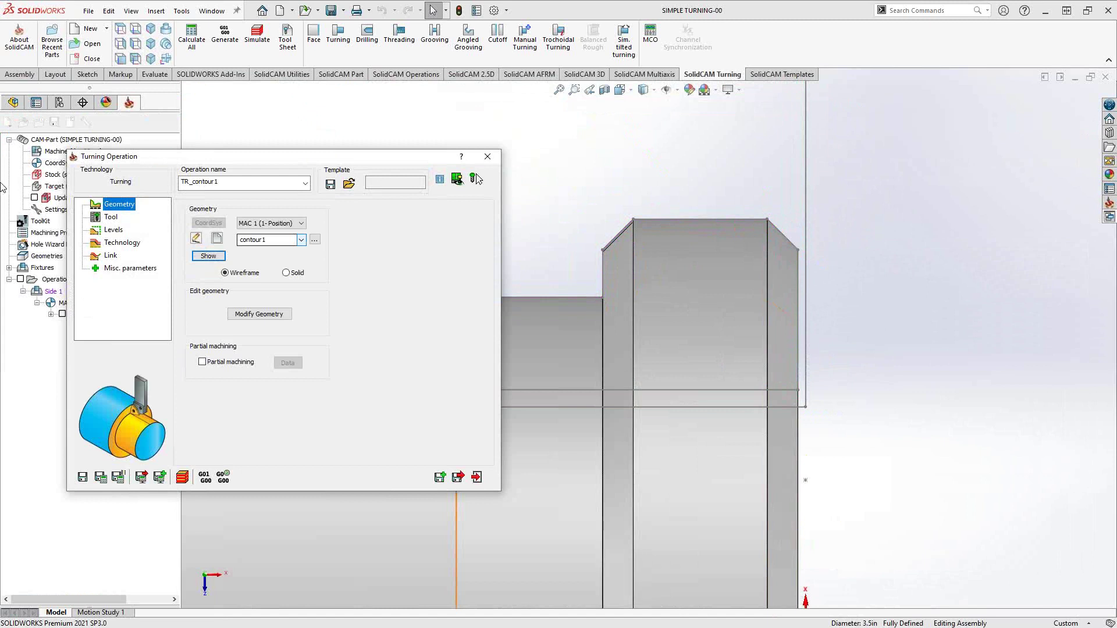
Save and calculate TR_contour1, exit the dialog, and zoom out to the full toolpath
left_click(100, 477)
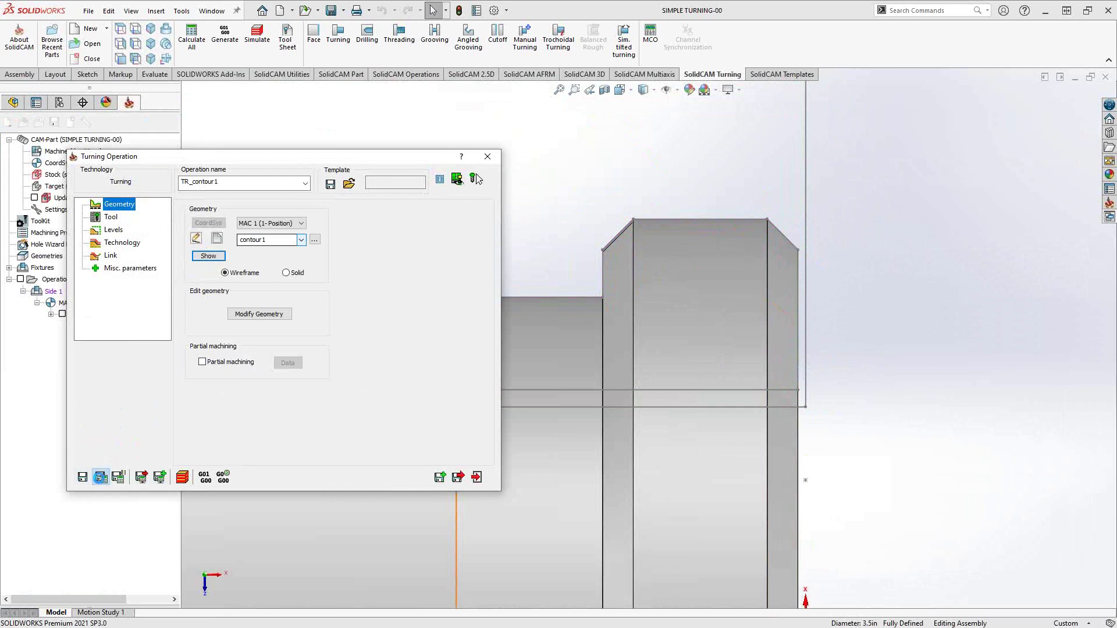
left_click(487, 157)
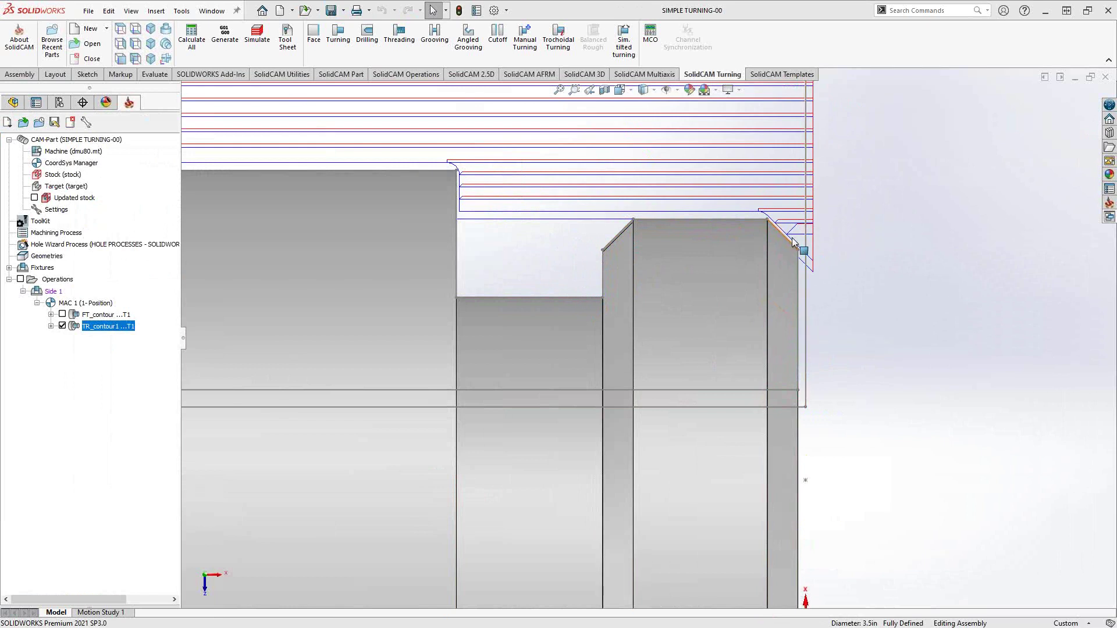
scroll(462, 184, "up", 4)
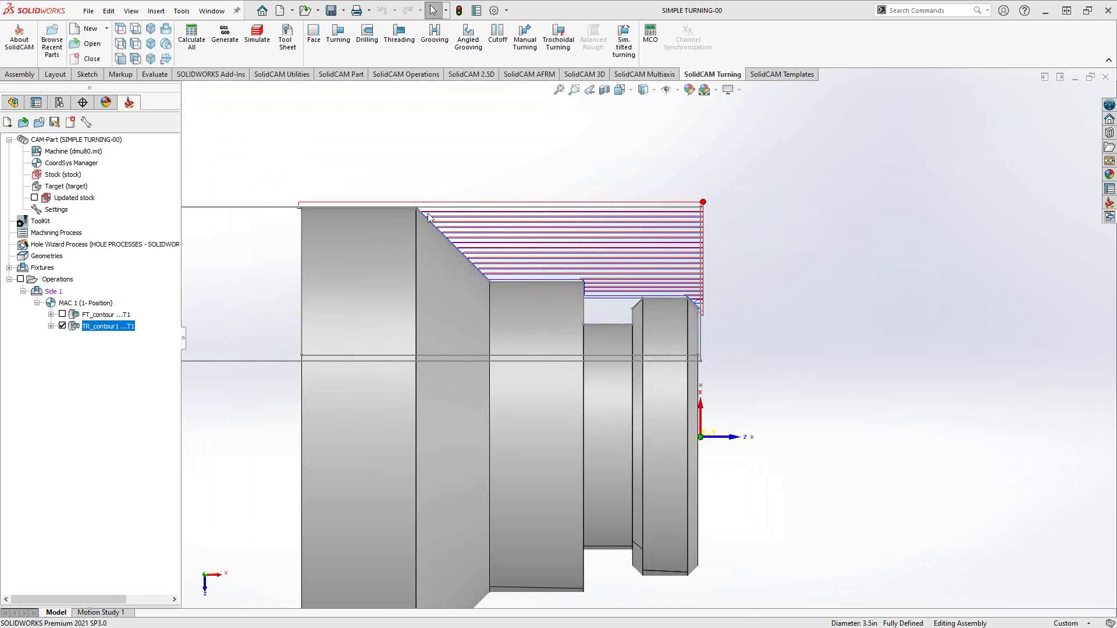
right_click(101, 331)
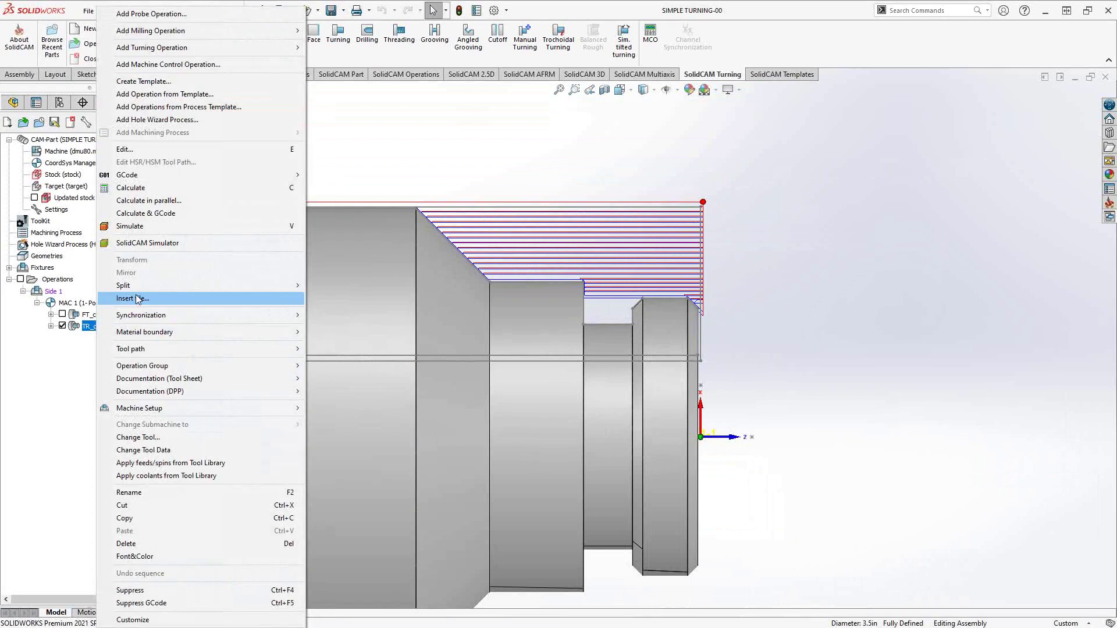
Play TR_contour1's Turning-mode simulation zoomed in on the part, then switch to SolidVerify
left_click(134, 226)
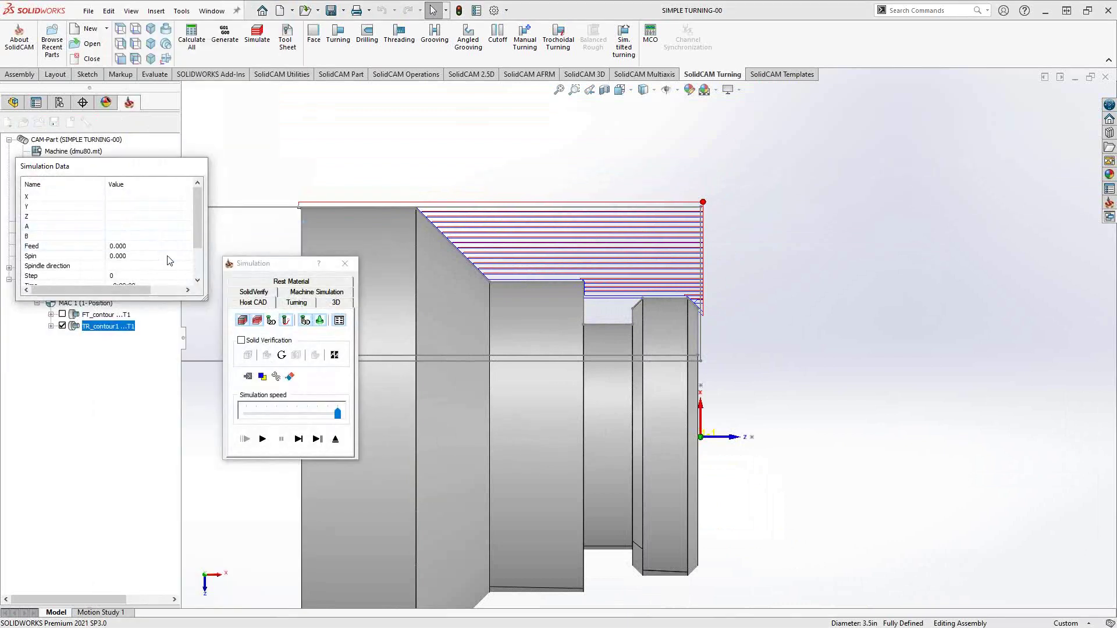
left_click(300, 304)
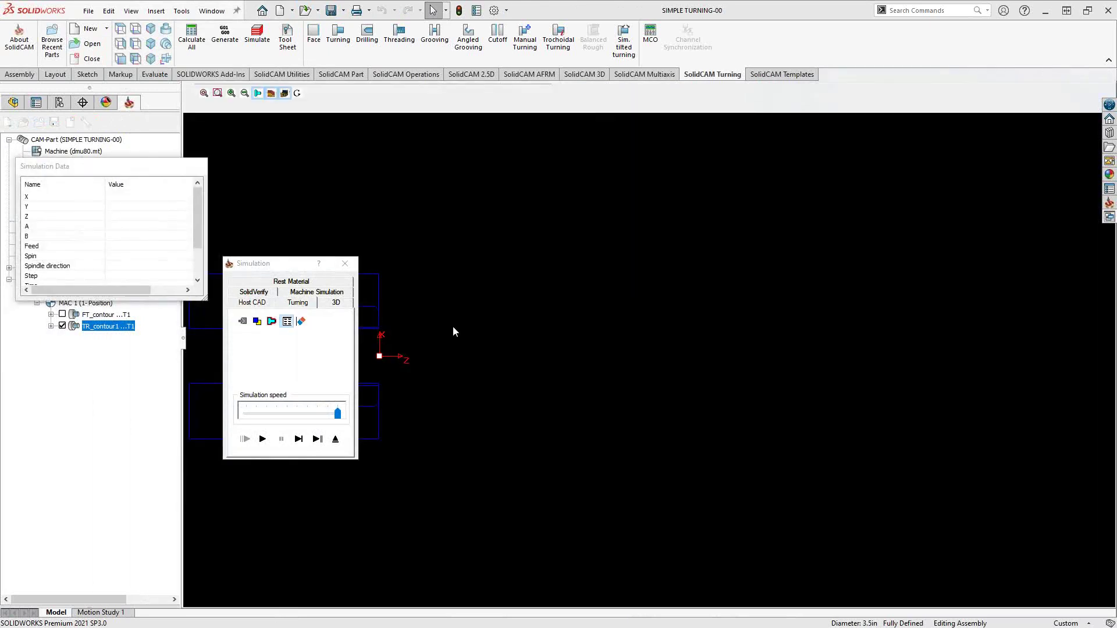
middle_click_drag(454, 331, 764, 315)
scroll(765, 315, "up", 3)
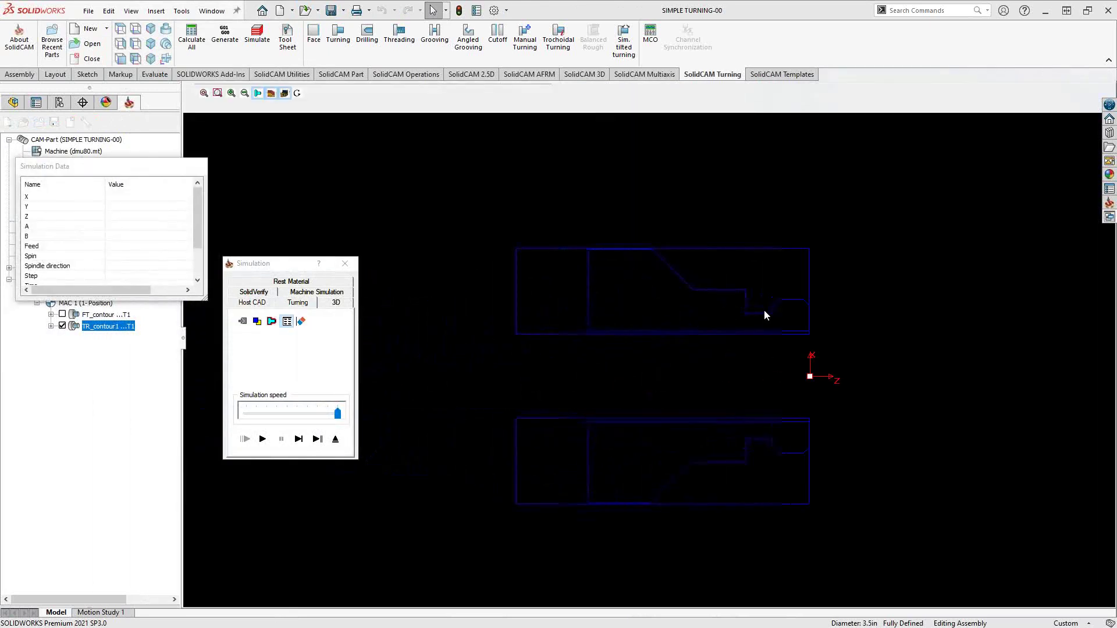
scroll(861, 310, "up", 1)
scroll(863, 311, "up", 1)
scroll(699, 333, "up", 1)
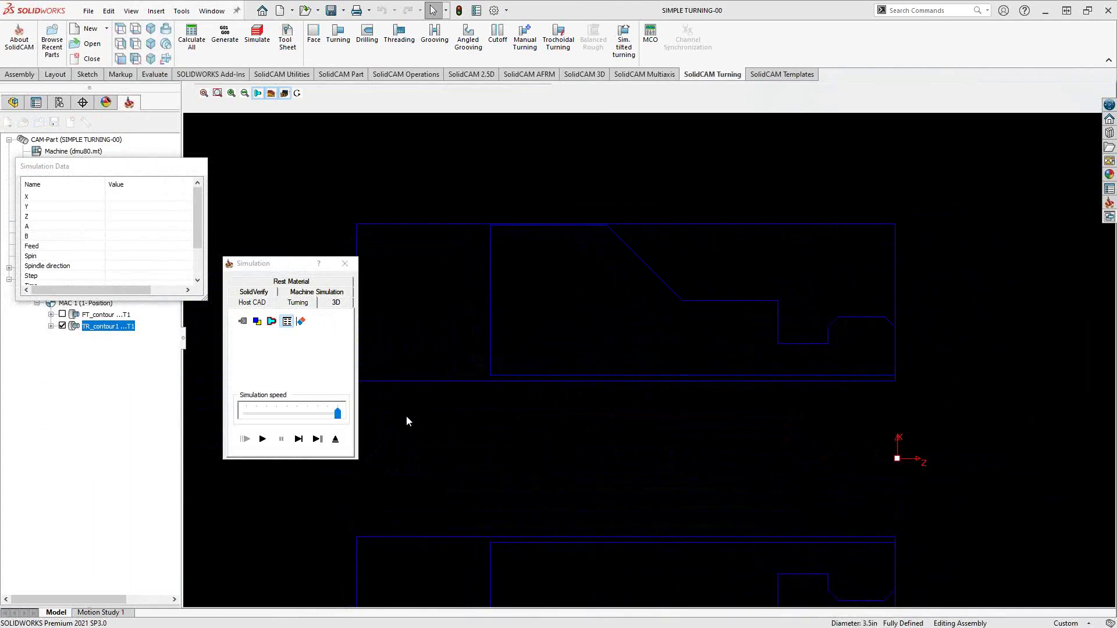
left_click(262, 439)
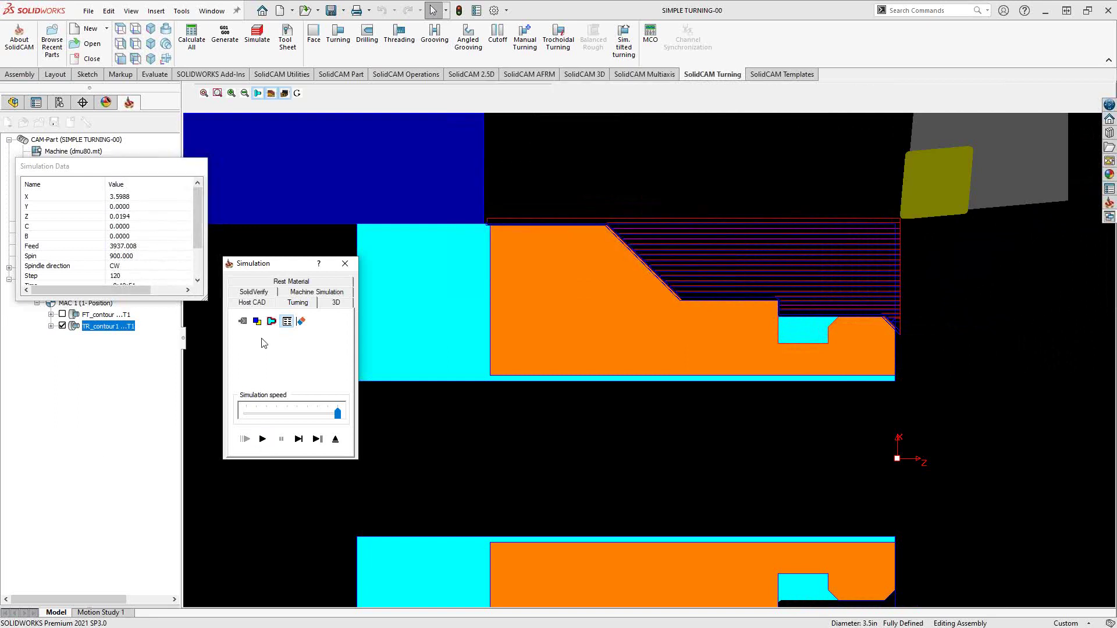
left_click(254, 292)
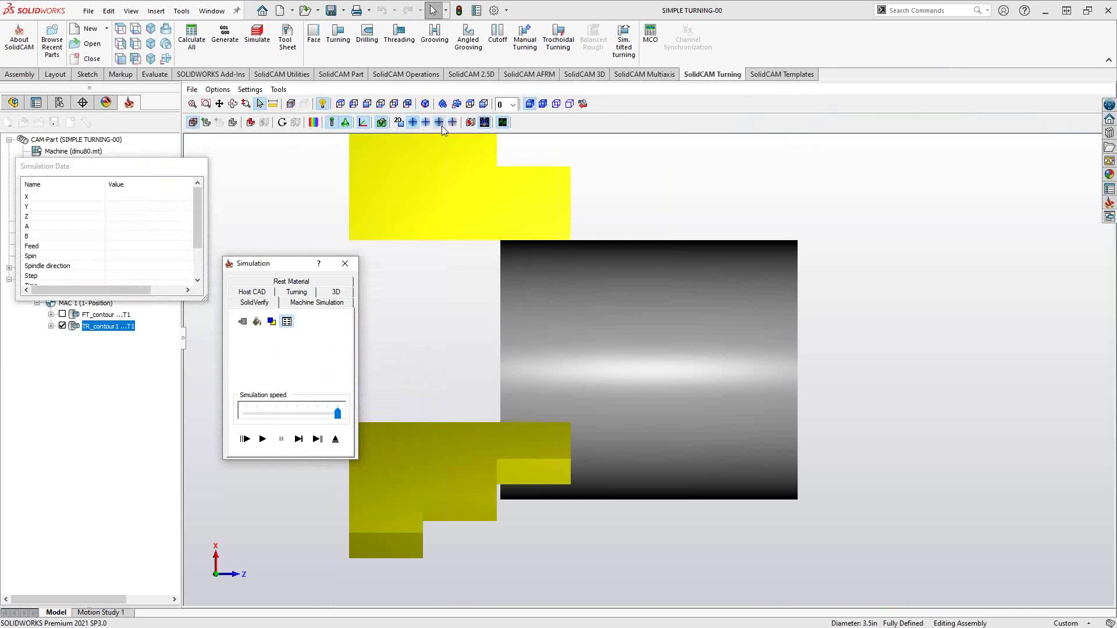
Run SolidVerify and view the machined part as a shaded 3D solid from an oblique angle
left_click(398, 123)
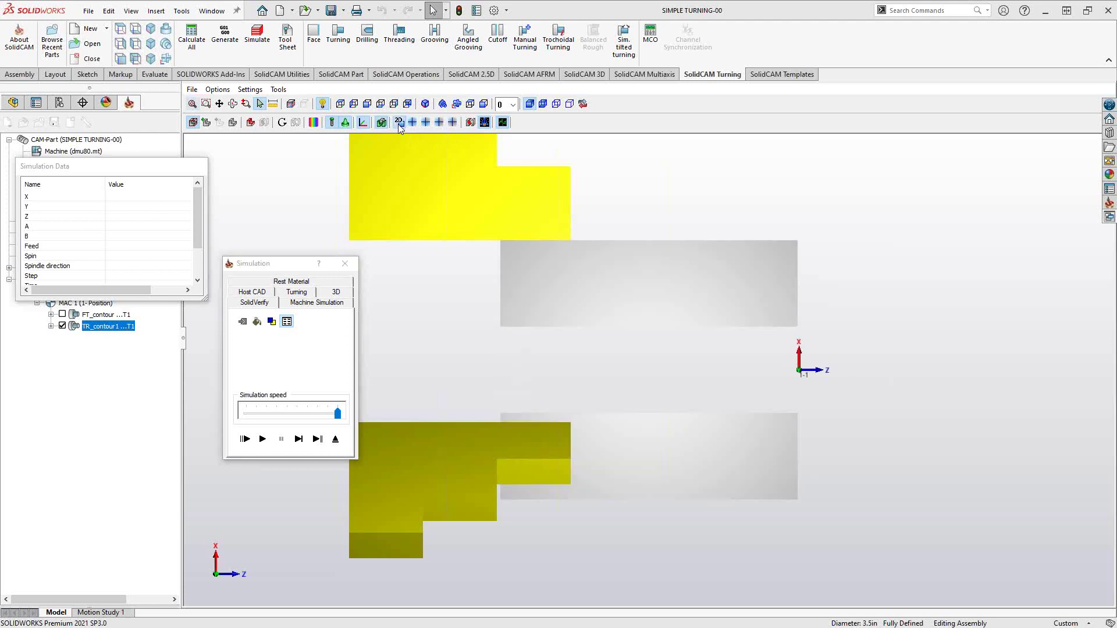
left_click(263, 439)
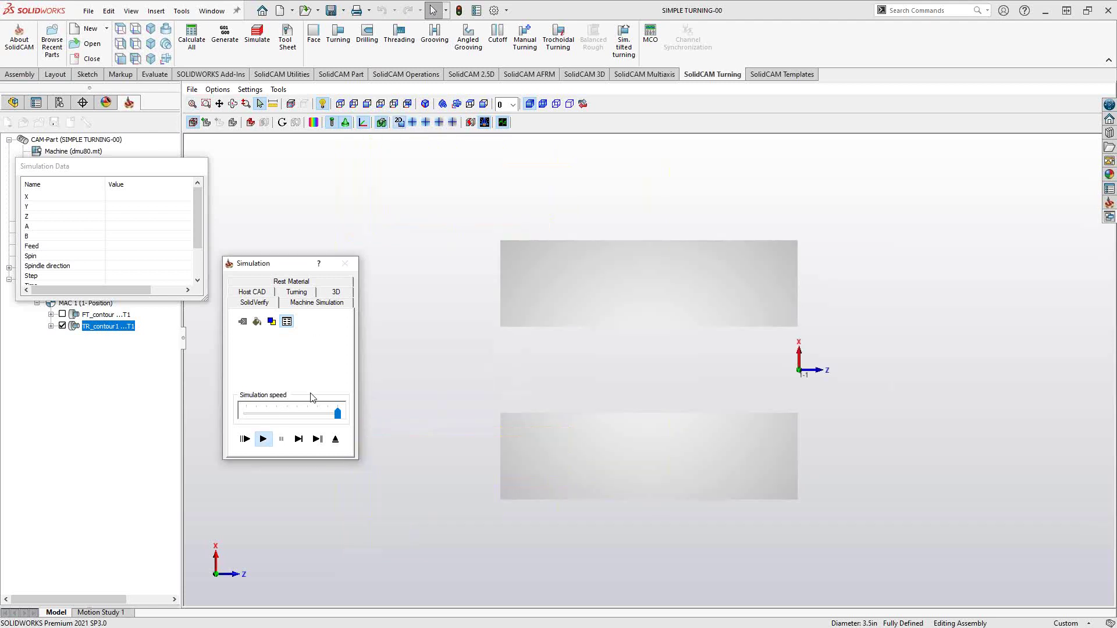
left_click(413, 122)
middle_click_drag(582, 295, 447, 208)
Inspect the part through the different section planes, then close the simulation
left_click(438, 123)
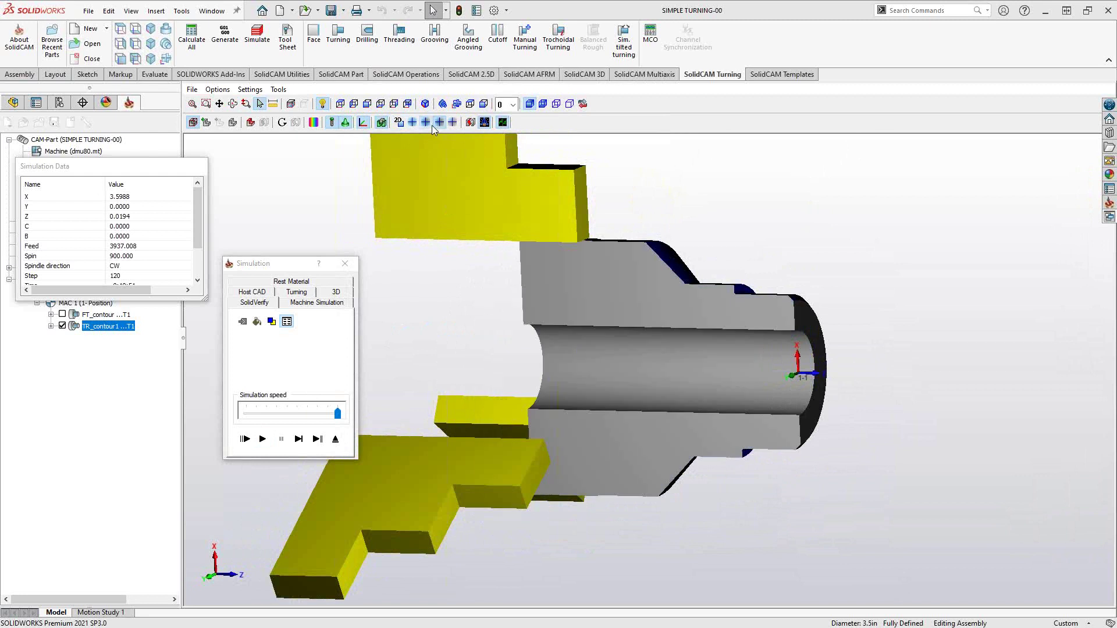
left_click(427, 123)
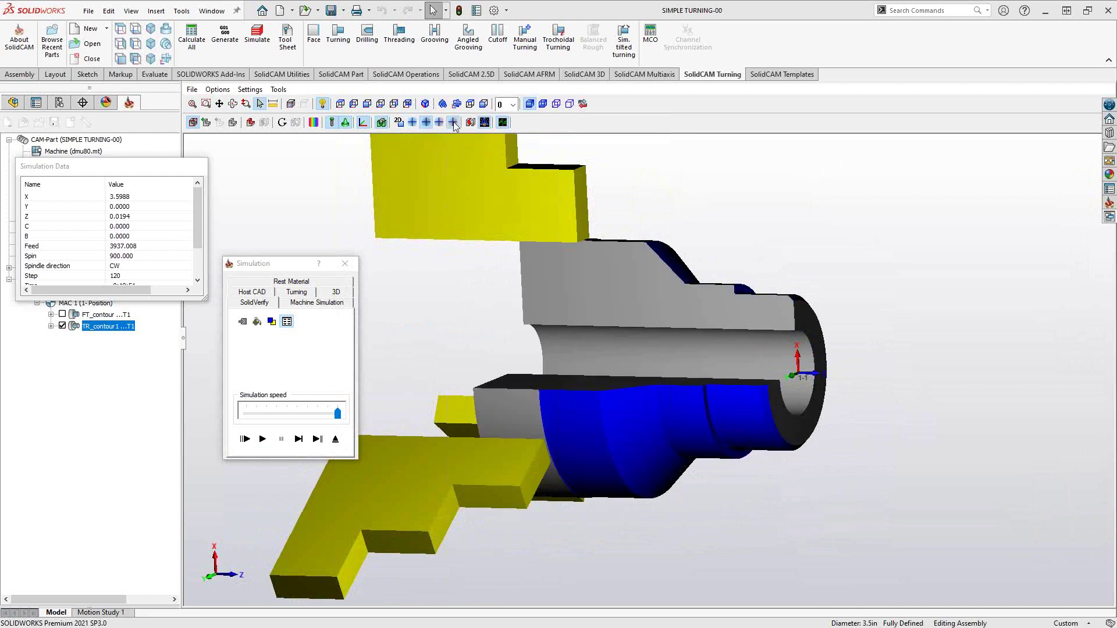
left_click(452, 123)
left_click(437, 125)
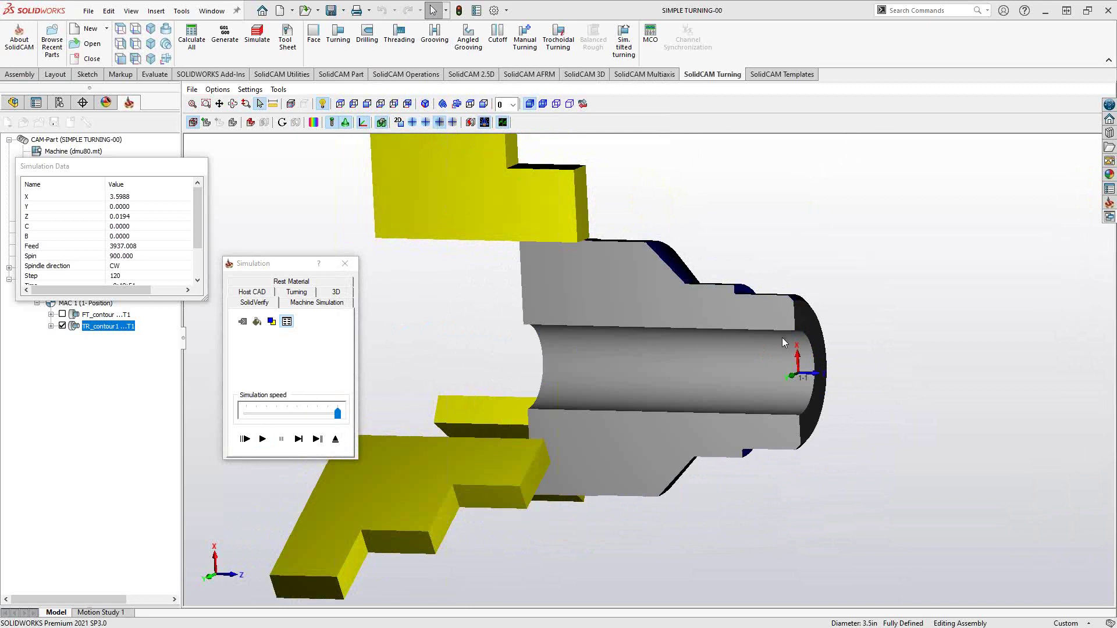
middle_click_drag(782, 343, 598, 357)
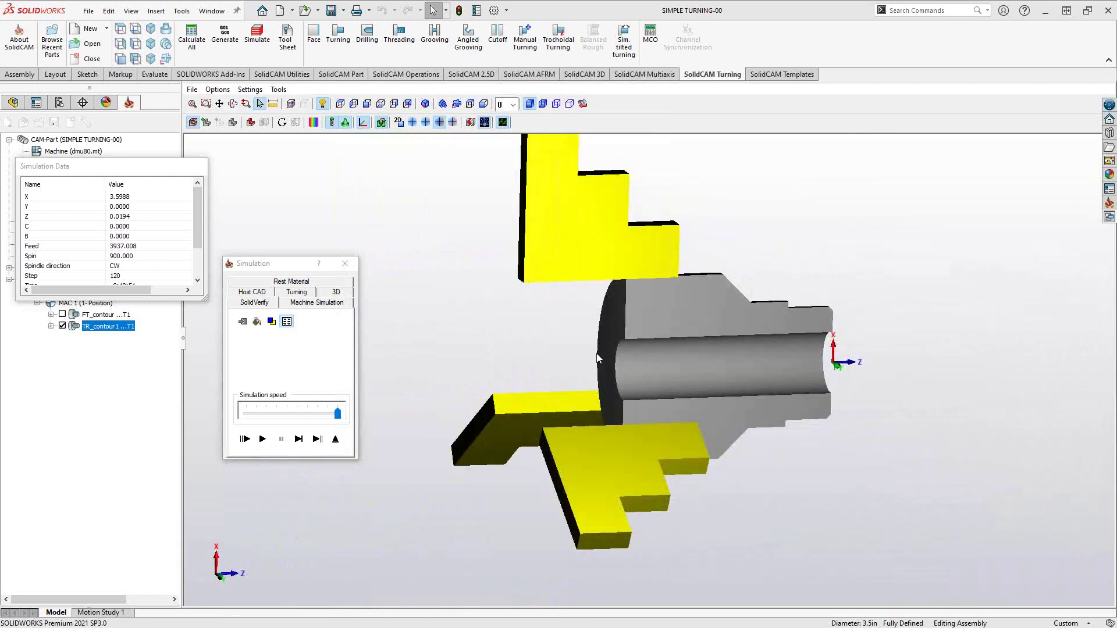
left_click(335, 439)
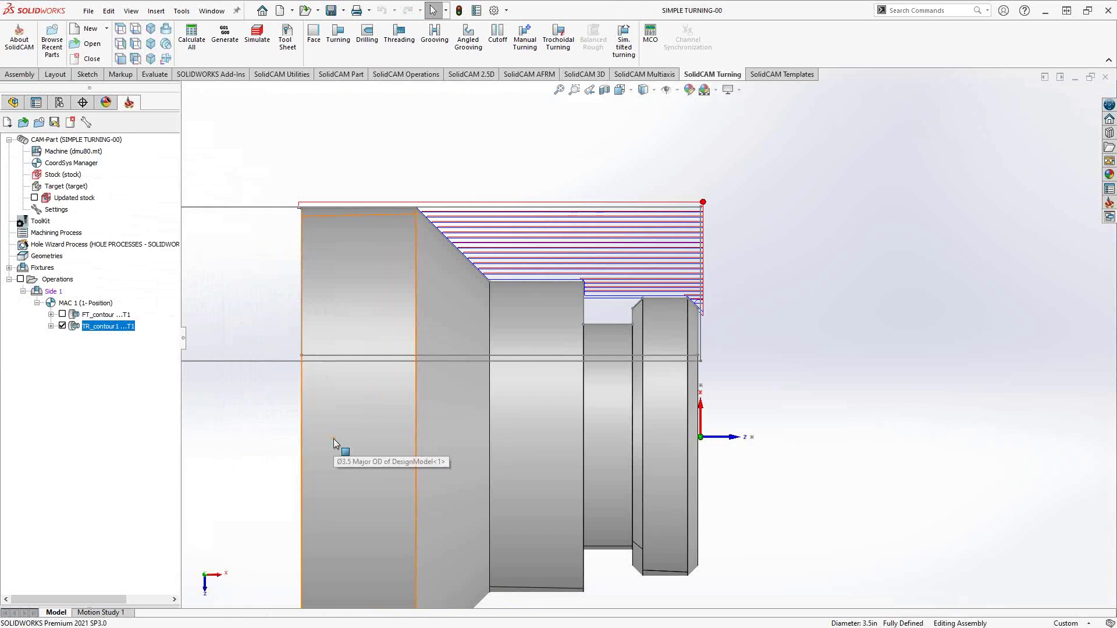